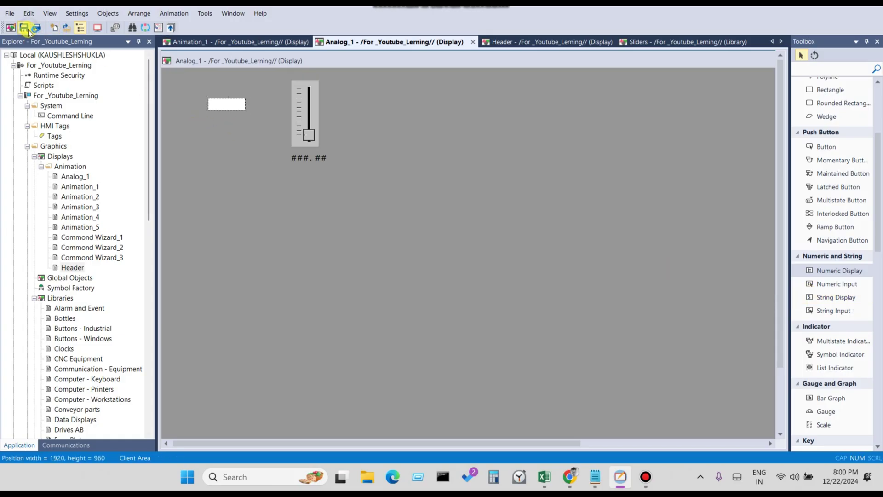
Step: Draw a standard push button to the right of the slider on the Analog_1 display, keeping its properties dialog clear of it
{"action": "left_click", "coordinate": [332, 215]}
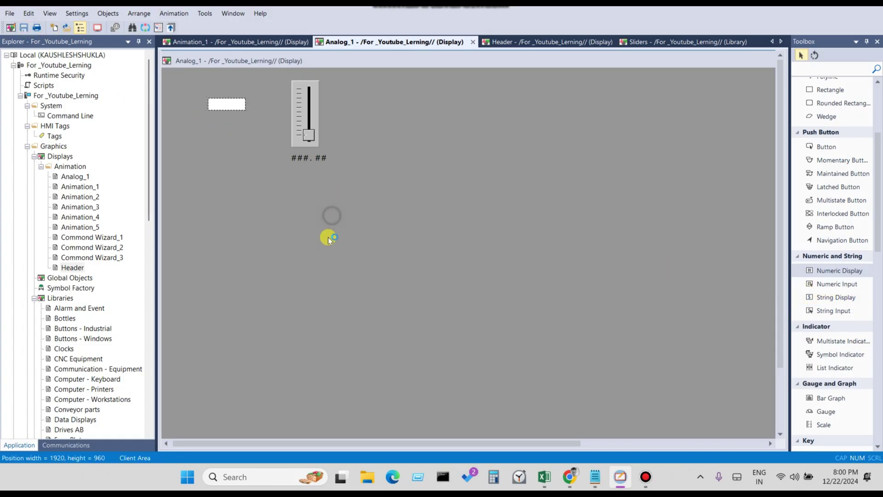
{"action": "left_click", "coordinate": [816, 148]}
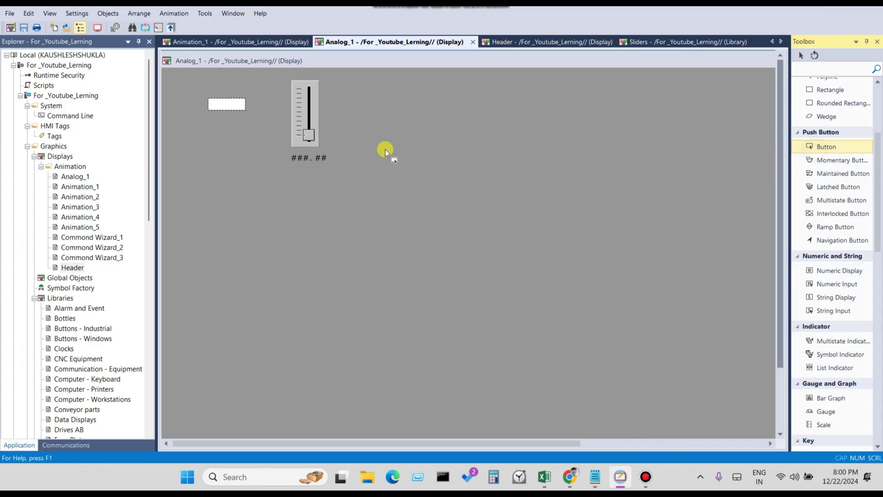
{"action": "left_click_drag", "start_coordinate": [357, 98], "coordinate": [407, 111]}
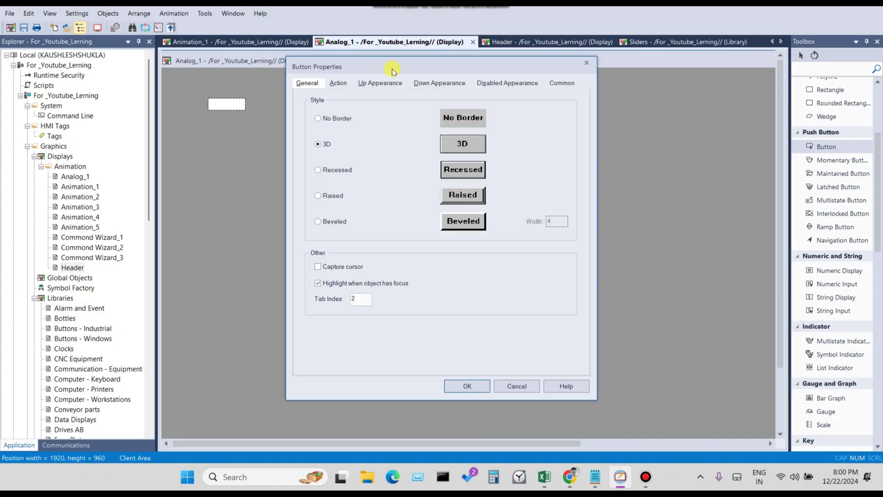
{"action": "left_click_drag", "start_coordinate": [393, 70], "coordinate": [507, 130]}
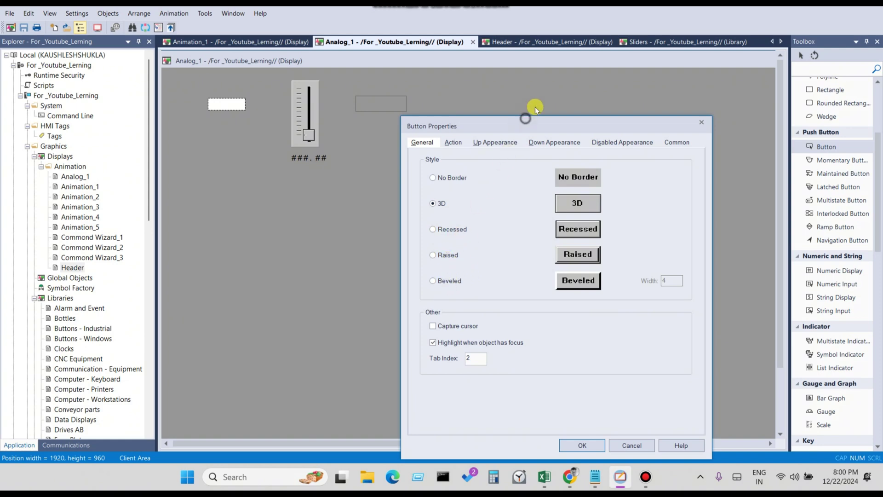
{"action": "left_click_drag", "start_coordinate": [515, 128], "coordinate": [587, 42]}
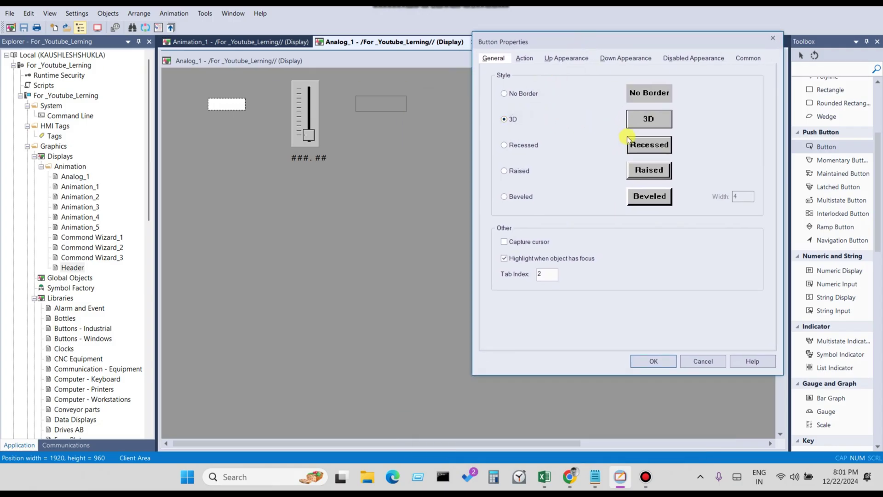
Step: Set the new button's border style to Recessed
{"action": "left_click", "coordinate": [524, 148]}
{"action": "left_click", "coordinate": [527, 60]}
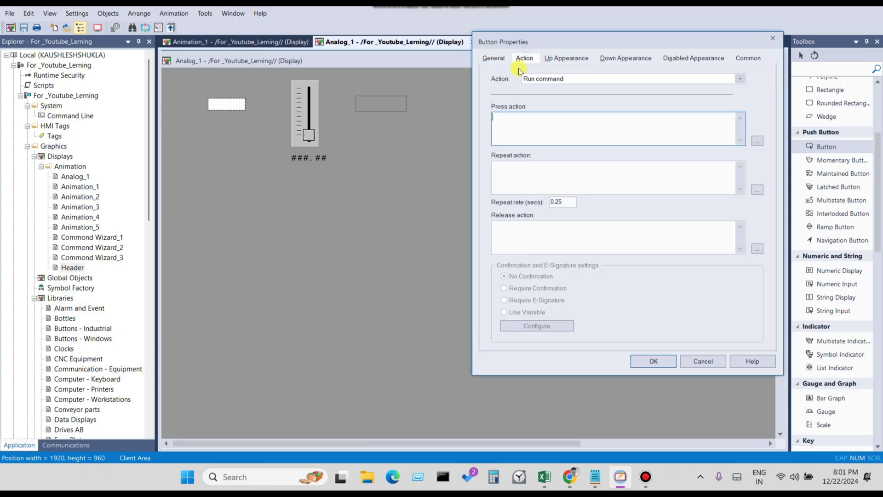
{"action": "left_click", "coordinate": [489, 59]}
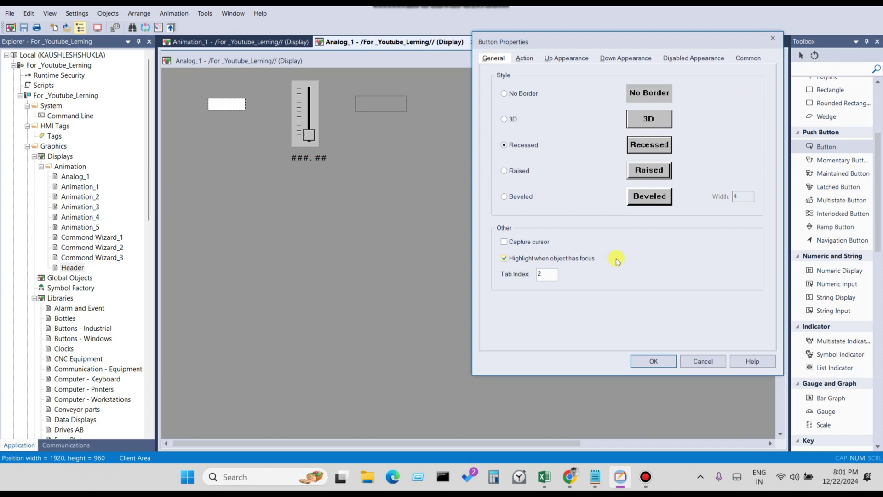
Step: Set the button's action to Toggle tag value
{"action": "left_click", "coordinate": [526, 58]}
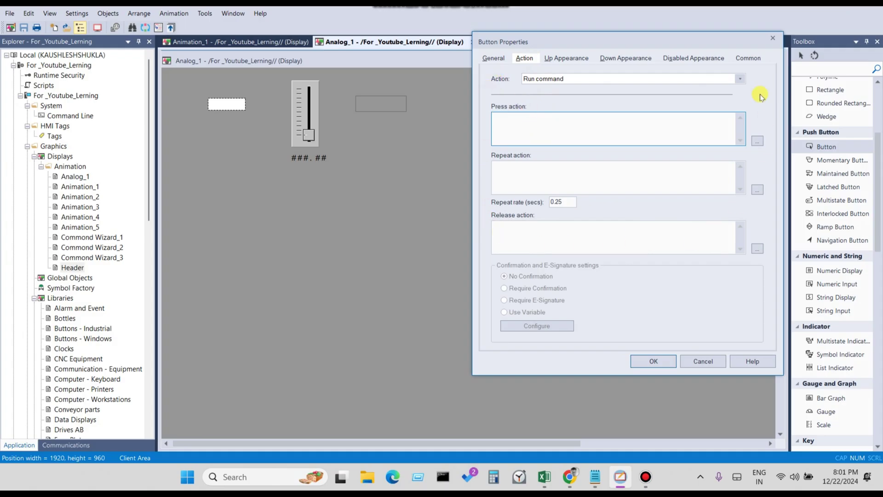
{"action": "left_click", "coordinate": [707, 80]}
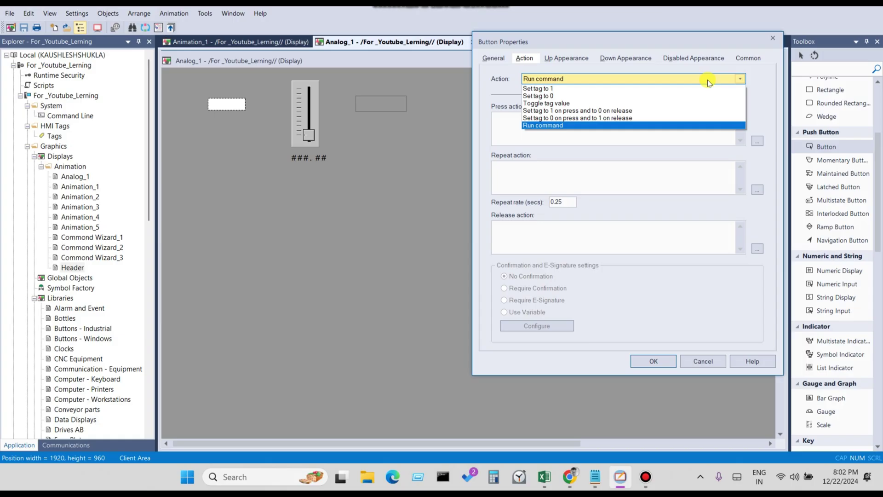
{"action": "left_click", "coordinate": [576, 104]}
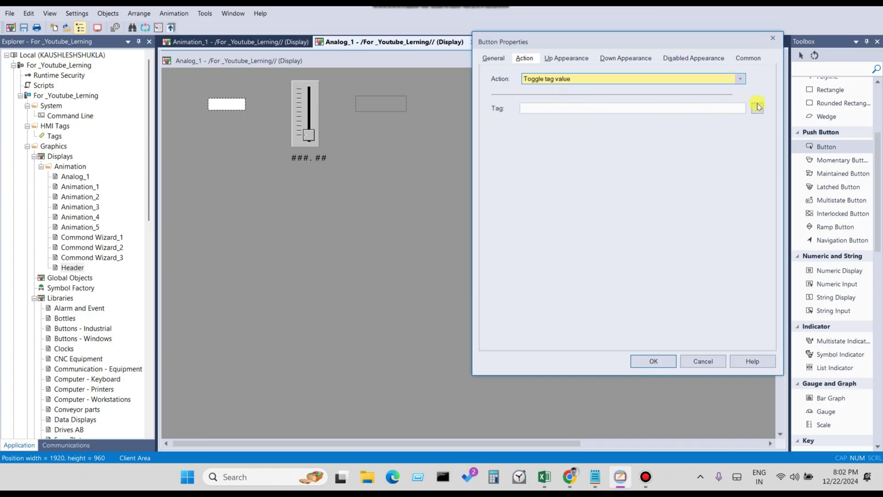
Step: Assign the Button_6 tag to the button's toggle action from the tag browser
{"action": "left_click", "coordinate": [758, 108]}
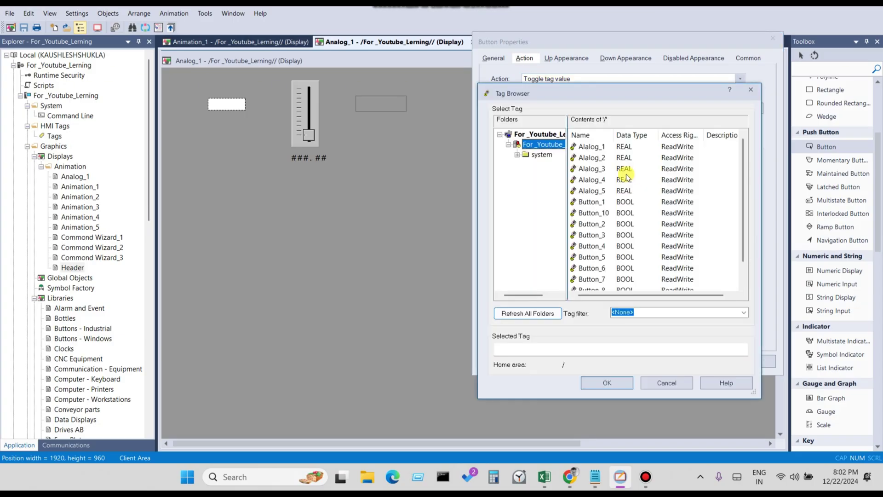
{"action": "left_click_drag", "start_coordinate": [615, 134], "coordinate": [634, 134]}
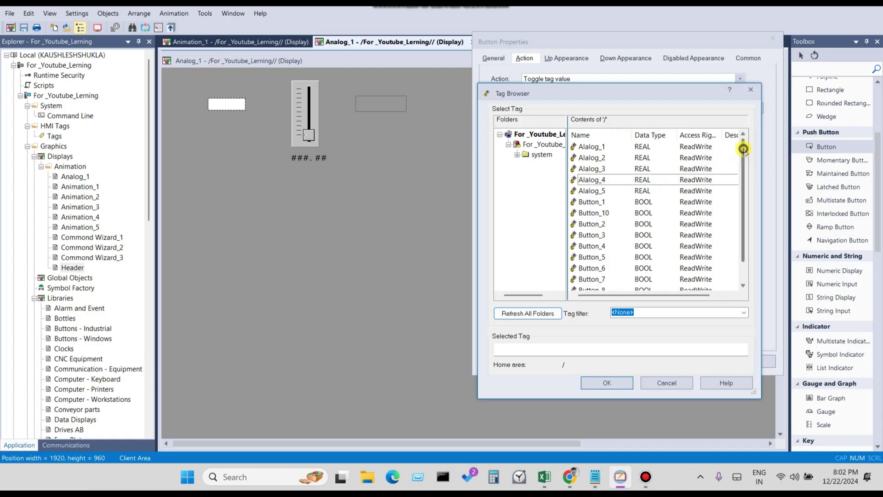
{"action": "left_click_drag", "start_coordinate": [741, 144], "coordinate": [746, 177]}
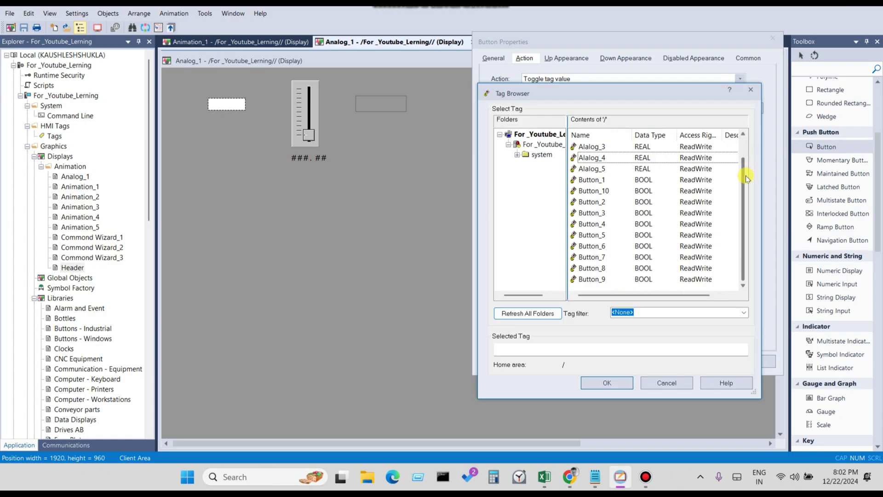
{"action": "left_click", "coordinate": [598, 279]}
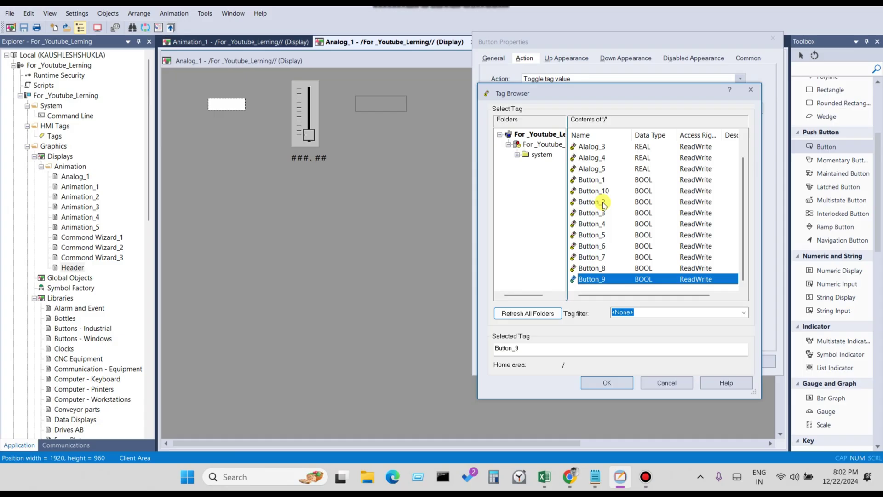
{"action": "left_click", "coordinate": [592, 236]}
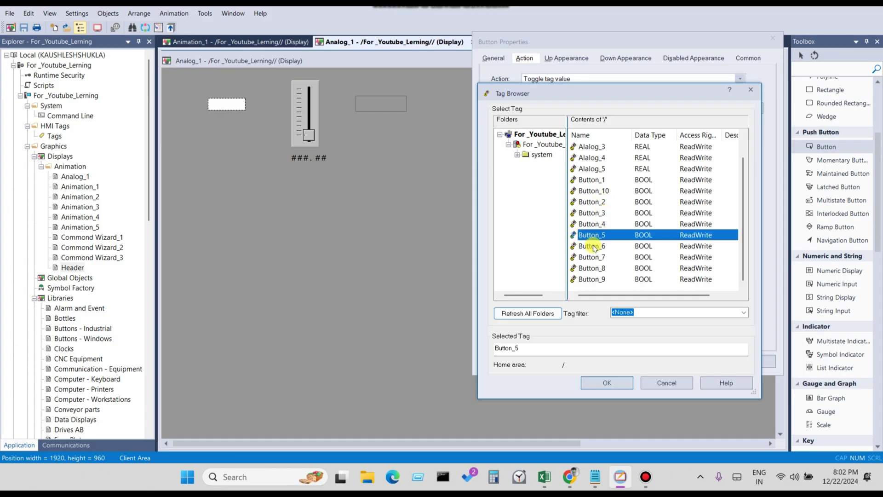
{"action": "left_click", "coordinate": [593, 246]}
{"action": "left_click", "coordinate": [608, 383]}
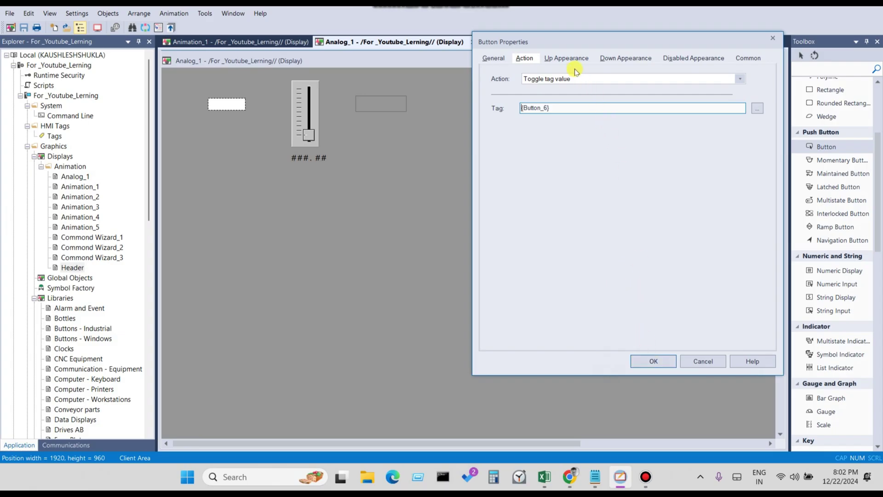
Step: Open the button's up appearance settings and examine the available back styles and pattern styles
{"action": "left_click", "coordinate": [570, 59]}
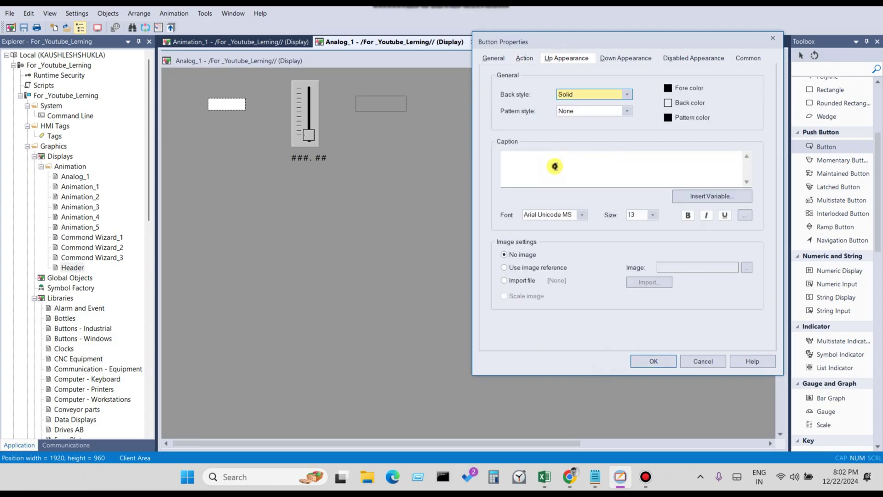
{"action": "left_click", "coordinate": [554, 167]}
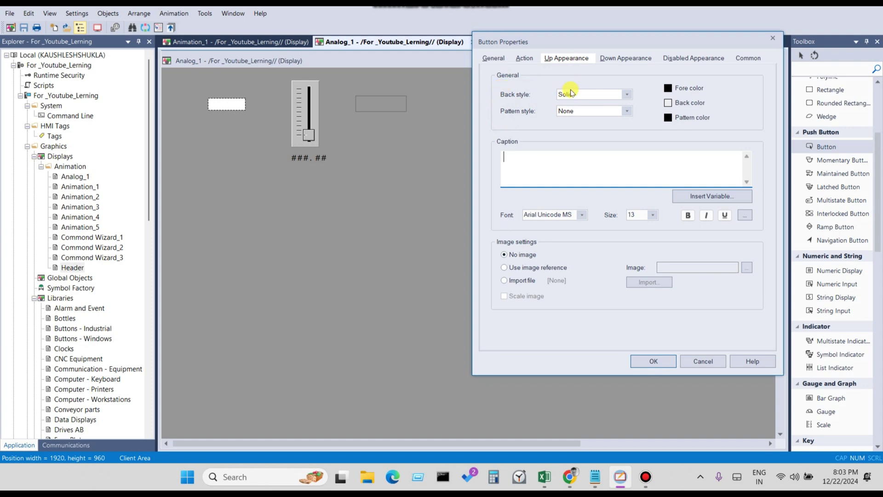
{"action": "left_click", "coordinate": [626, 96]}
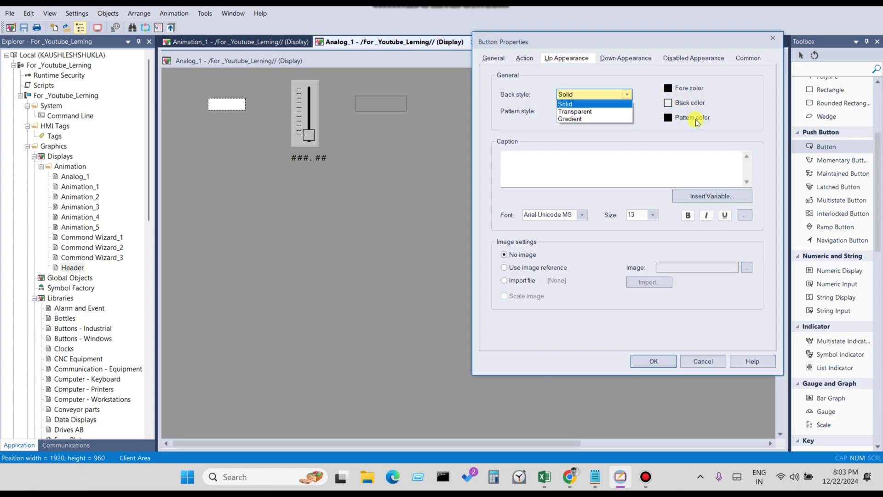
{"action": "left_click", "coordinate": [589, 110]}
{"action": "left_click", "coordinate": [582, 110]}
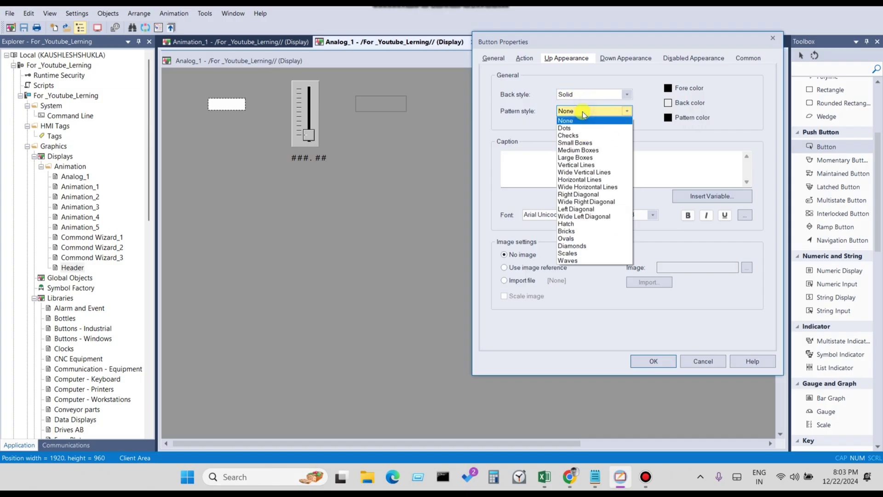
{"action": "left_click", "coordinate": [583, 113]}
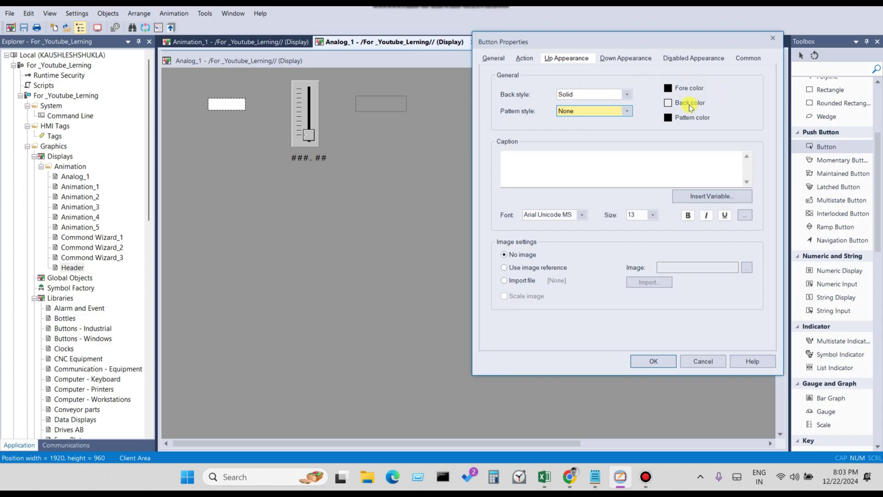
Step: Enter "Disable Nemeric Input" as the button's up appearance caption
{"action": "left_click", "coordinate": [556, 161]}
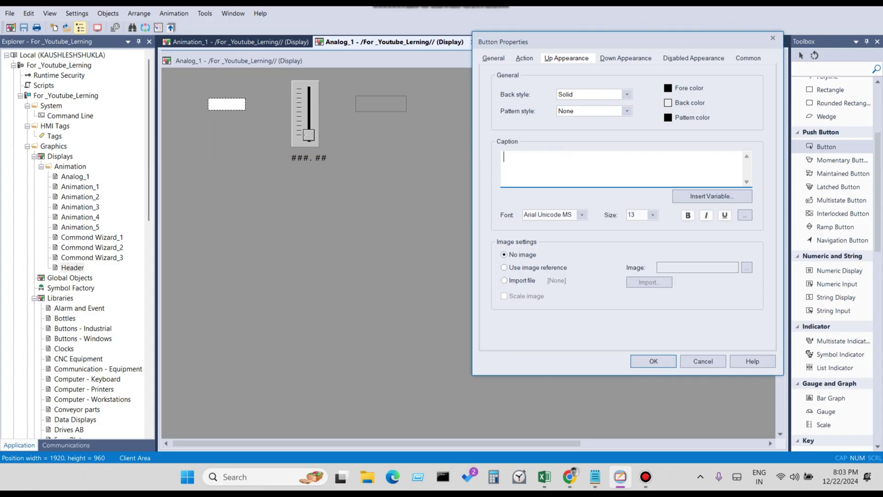
{"action": "type", "text": "d"}
{"action": "key", "text": "BackSpace"}
{"action": "type", "text": "d"}
{"action": "key", "text": "BackSpace"}
{"action": "type", "text": "d"}
{"action": "key", "text": "BackSpace"}
{"action": "type", "text": "Disable Nemeric Input"}
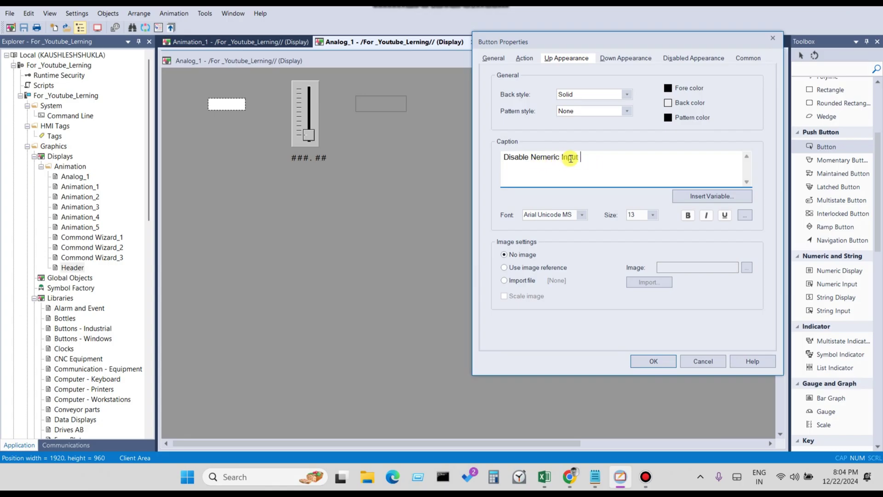
Step: Copy the whole caption text of the button's up appearance
{"action": "left_click_drag", "start_coordinate": [584, 157], "coordinate": [501, 156]}
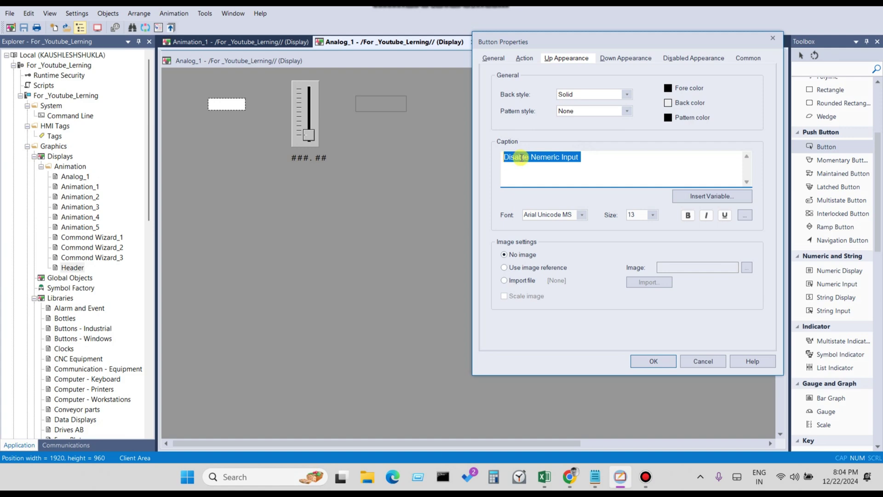
{"action": "right_click", "coordinate": [520, 157]}
{"action": "left_click", "coordinate": [555, 185]}
{"action": "right_click", "coordinate": [583, 158]}
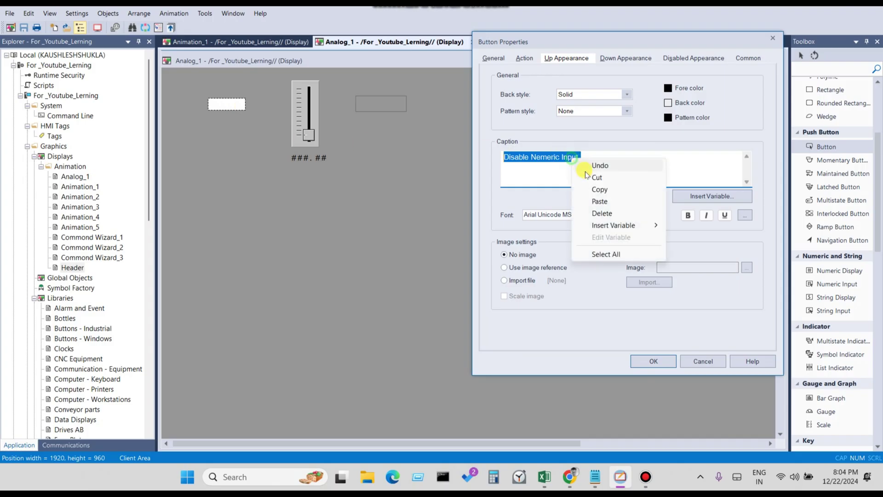
{"action": "left_click", "coordinate": [589, 185]}
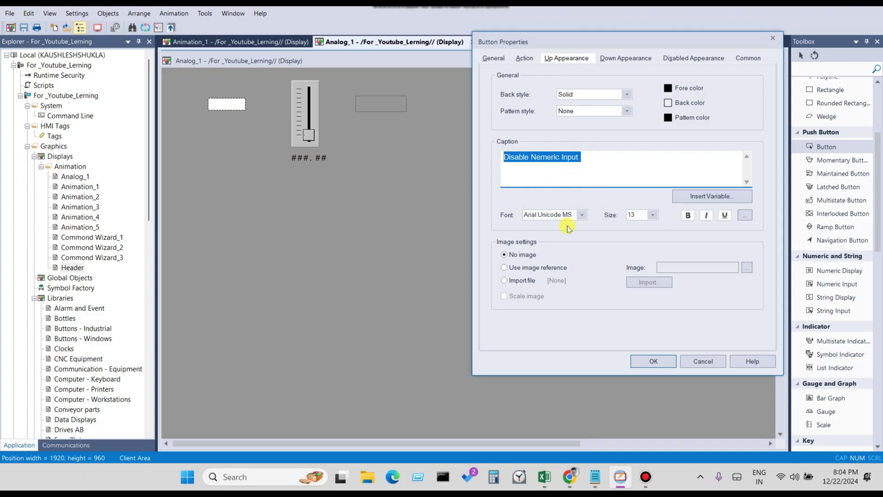
Step: Set the font of the up appearance caption to Rockwell
{"action": "left_click", "coordinate": [580, 216]}
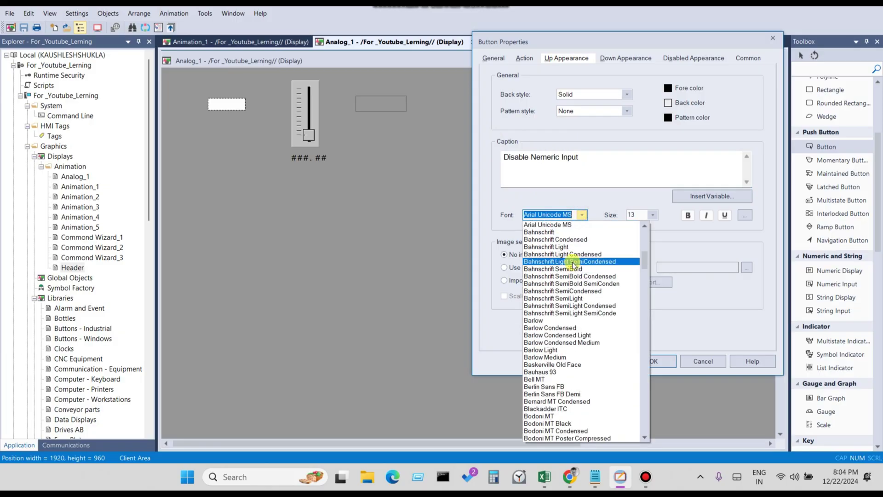
{"action": "key", "text": "r"}
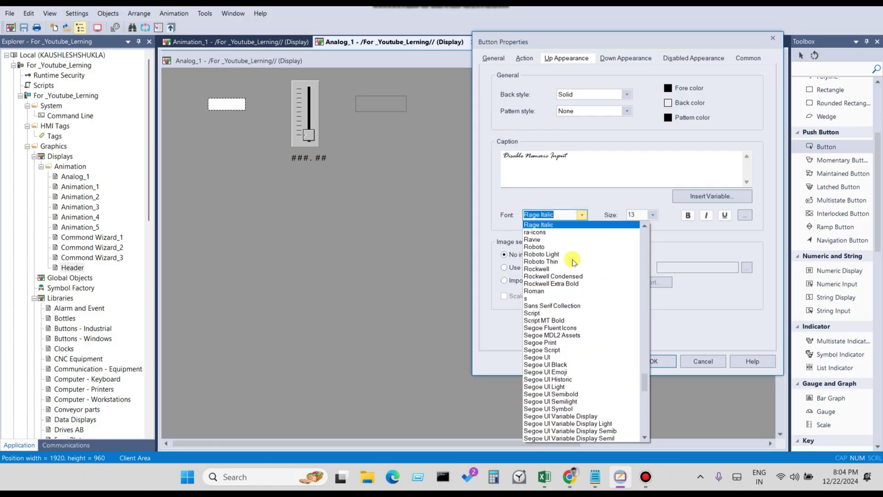
{"action": "scroll", "coordinate": [574, 263], "scroll_direction": "down", "scroll_amount": 20}
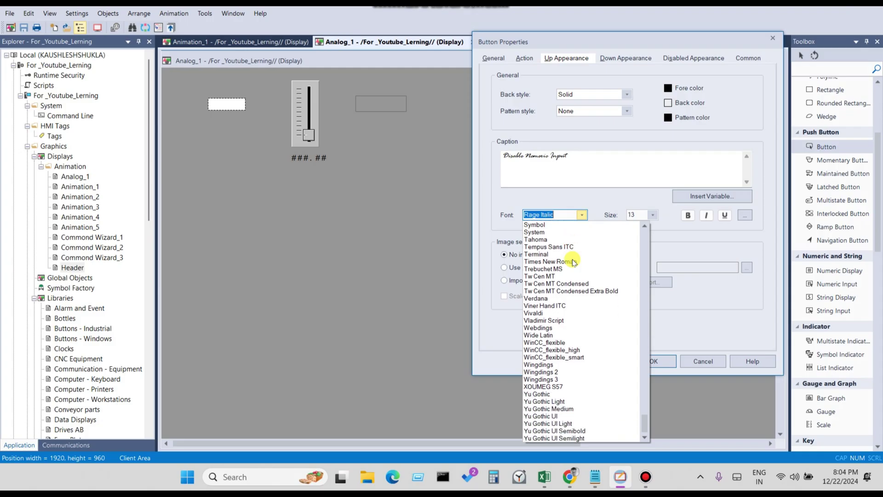
{"action": "scroll", "coordinate": [558, 342], "scroll_direction": "up", "scroll_amount": 13}
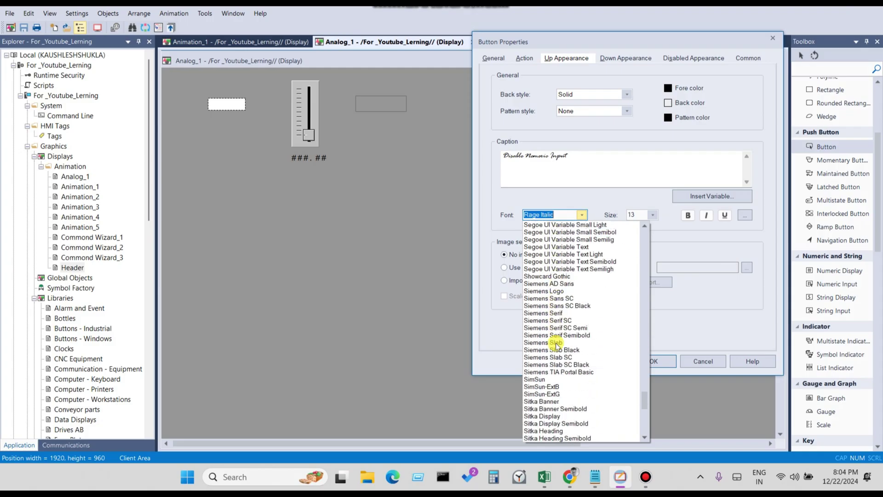
{"action": "scroll", "coordinate": [556, 344], "scroll_direction": "up", "scroll_amount": 10}
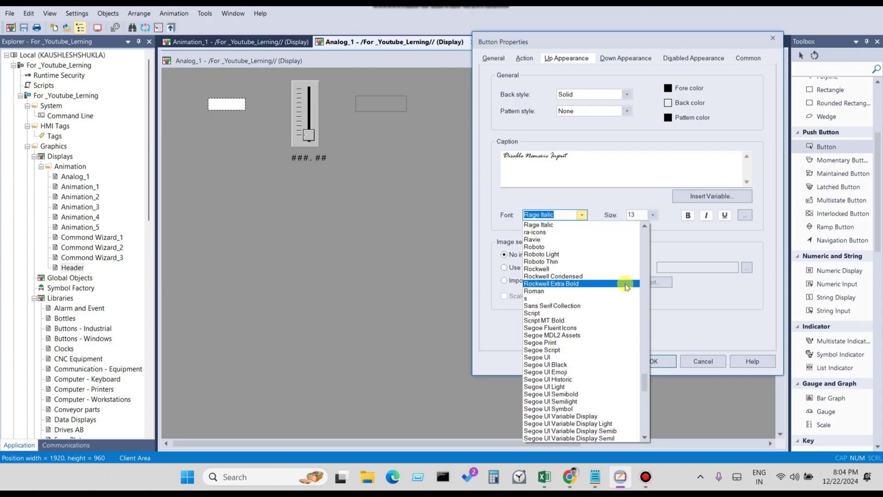
{"action": "scroll", "coordinate": [645, 374], "scroll_direction": "up", "scroll_amount": 3}
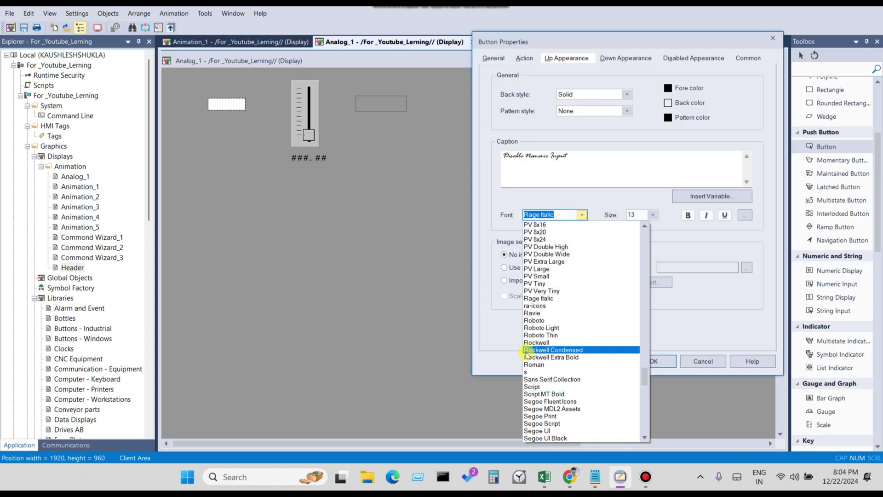
{"action": "left_click", "coordinate": [526, 343]}
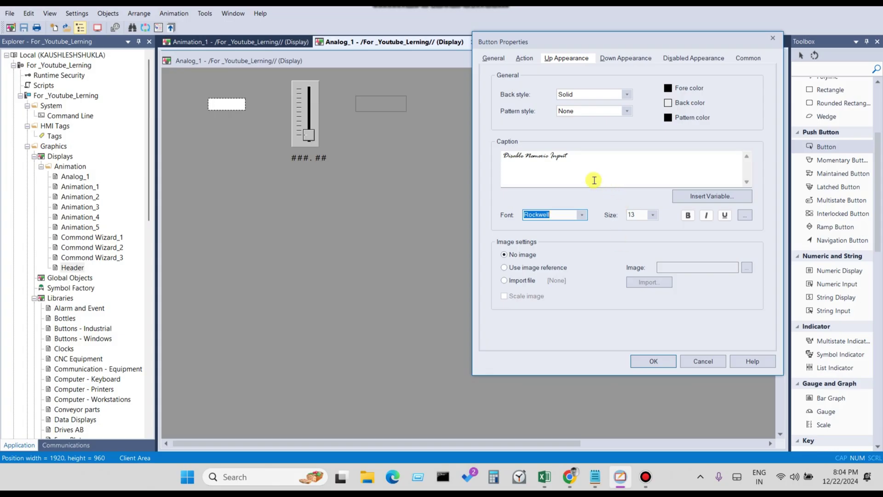
{"action": "left_click", "coordinate": [589, 152]}
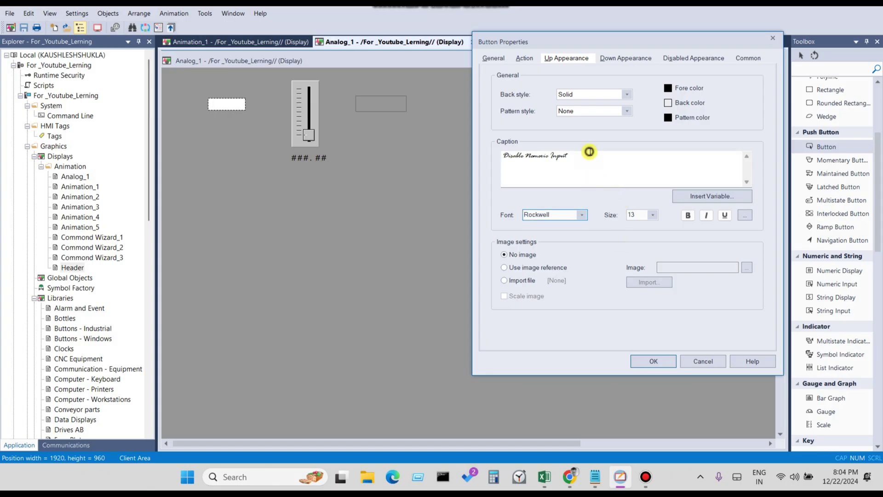
Step: Set the up appearance caption to font size 10 and make it bold
{"action": "left_click", "coordinate": [653, 215]}
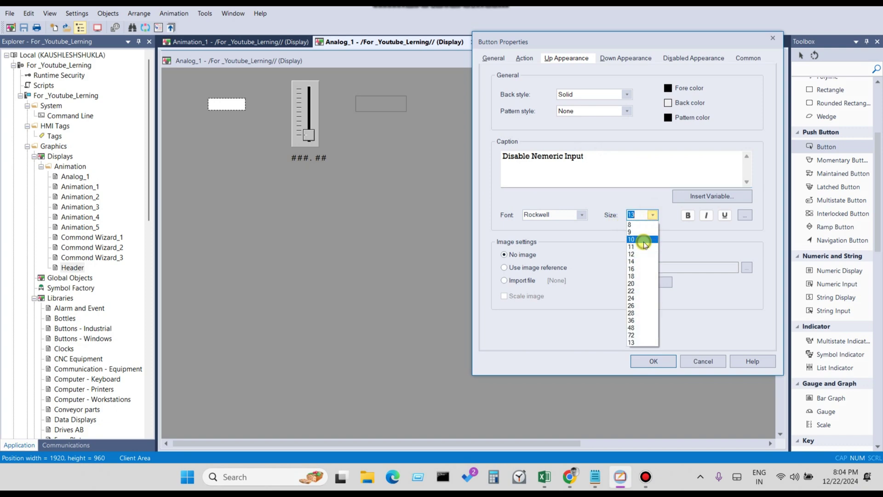
{"action": "left_click", "coordinate": [650, 243]}
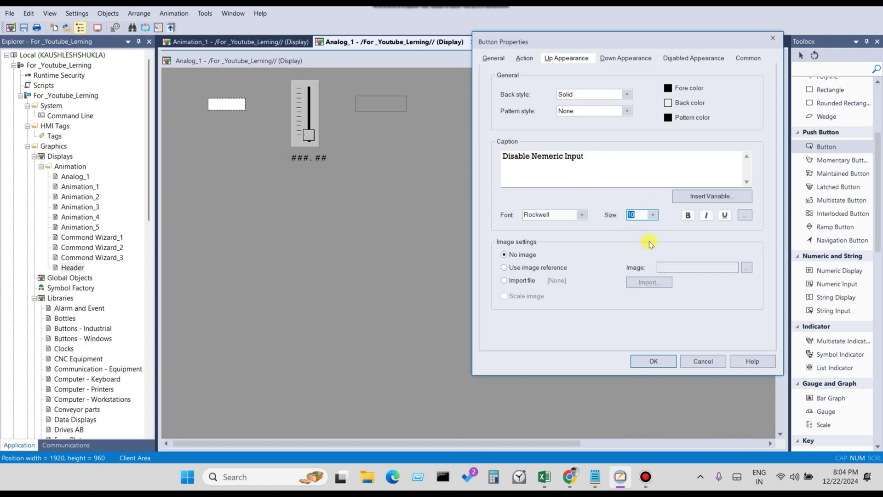
{"action": "left_click", "coordinate": [689, 216]}
Step: Turn off Same as Up Appearance and adapt the copied caption into "Enable Nemeric Input" in Rockwell for the button's down appearance
{"action": "left_click_drag", "start_coordinate": [611, 166], "coordinate": [458, 175]}
{"action": "right_click", "coordinate": [538, 163]}
{"action": "left_click", "coordinate": [562, 192]}
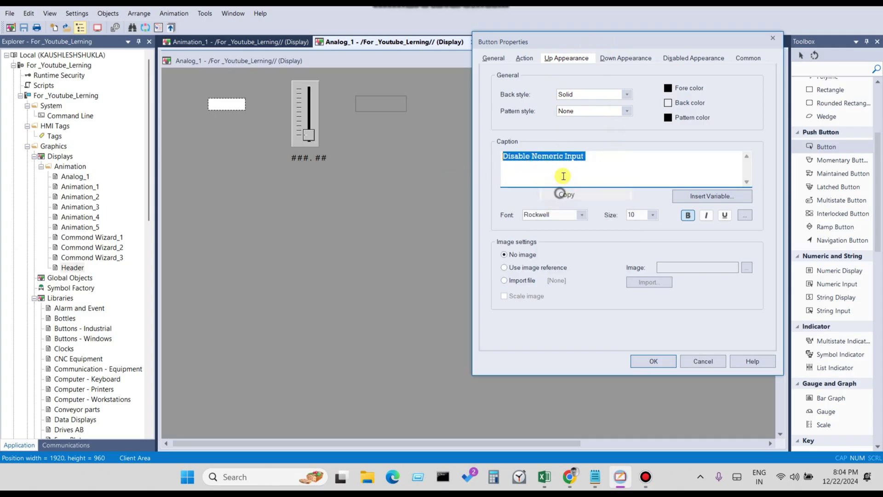
{"action": "left_click", "coordinate": [603, 60]}
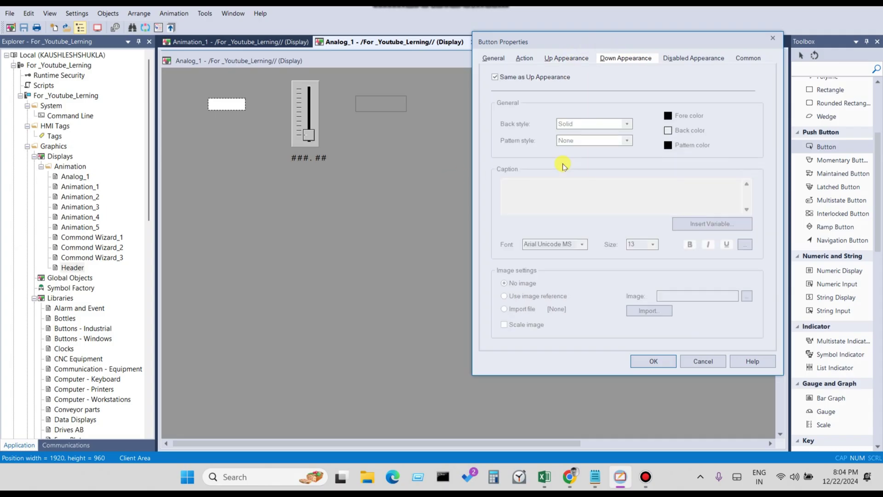
{"action": "left_click", "coordinate": [505, 79]}
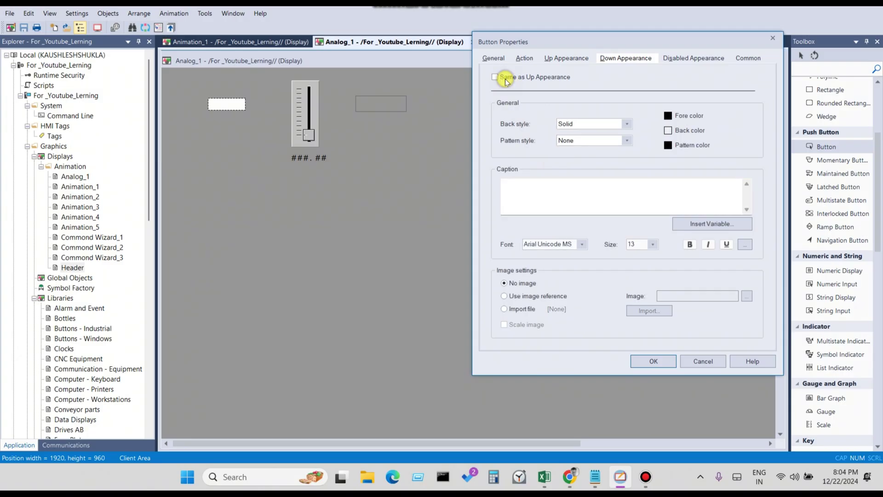
{"action": "right_click", "coordinate": [536, 183]}
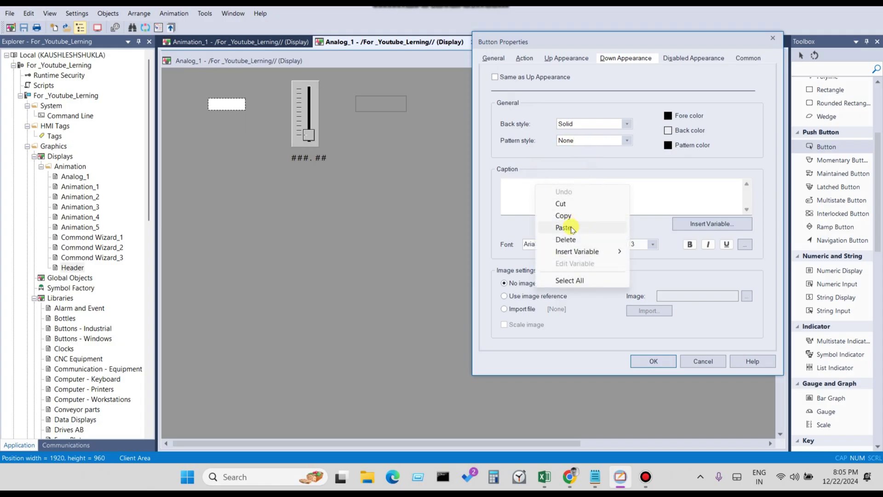
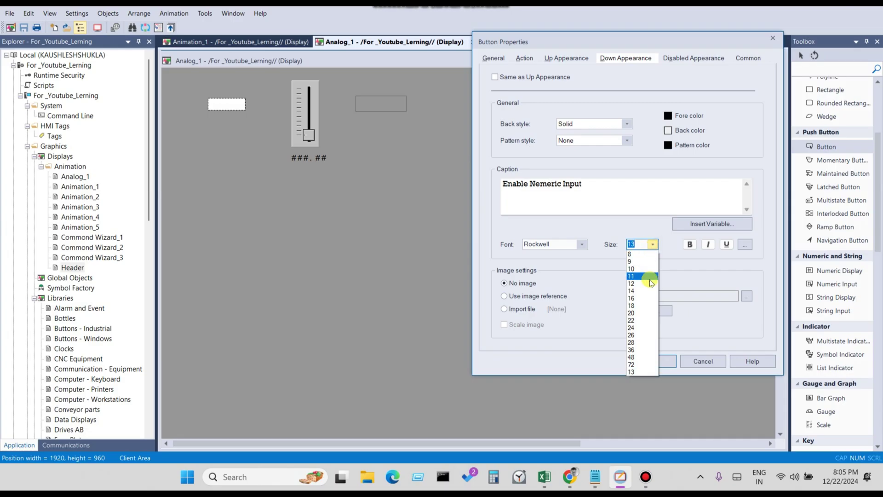
Step: Format the down appearance caption as size 12 bold with a bright green fore color, and apply the button properties
{"action": "left_click", "coordinate": [642, 283]}
{"action": "left_click", "coordinate": [690, 244]}
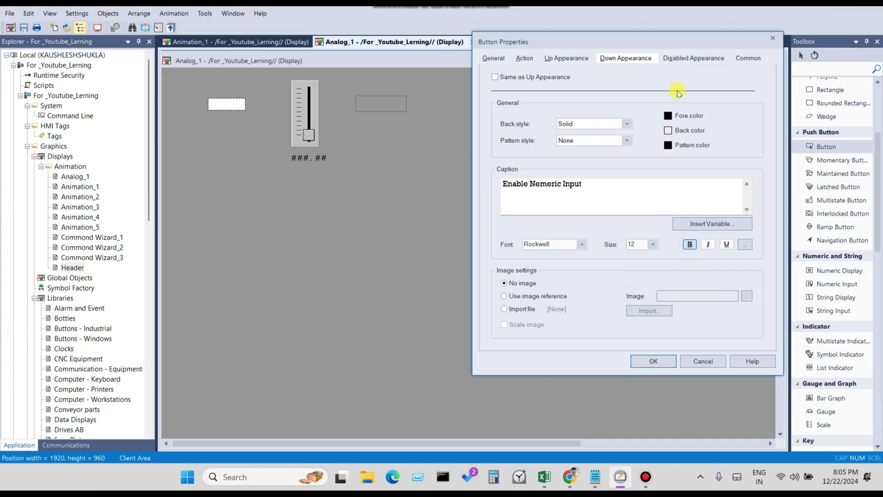
{"action": "left_click", "coordinate": [667, 115]}
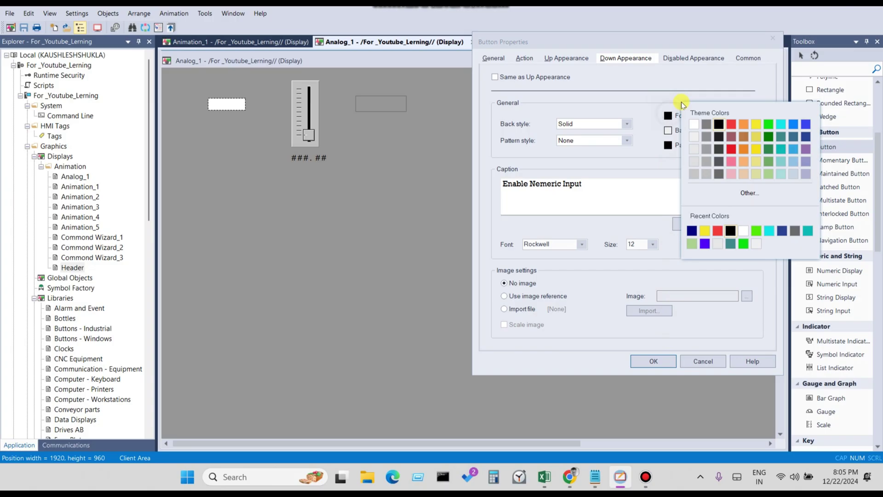
{"action": "left_click", "coordinate": [767, 125]}
{"action": "left_click", "coordinate": [653, 361]}
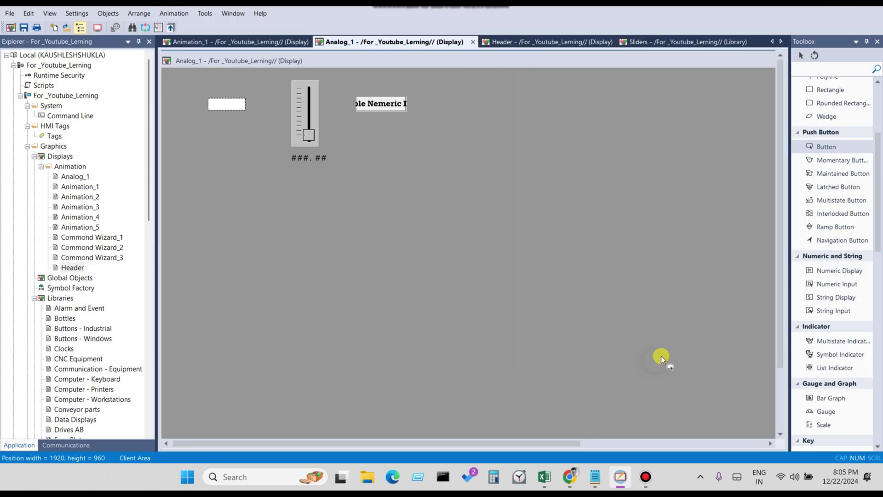
Step: Widen the button to about 184 and set its up appearance caption to font size 10
{"action": "left_click_drag", "start_coordinate": [401, 110], "coordinate": [441, 103]}
{"action": "double_click", "coordinate": [427, 105]}
{"action": "left_click", "coordinate": [336, 80]}
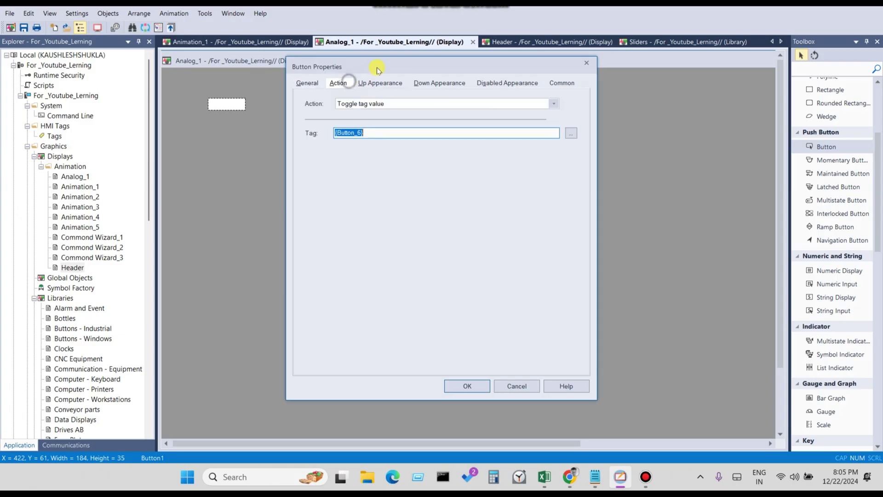
{"action": "left_click_drag", "start_coordinate": [376, 67], "coordinate": [536, 93]}
{"action": "left_click", "coordinate": [522, 111]}
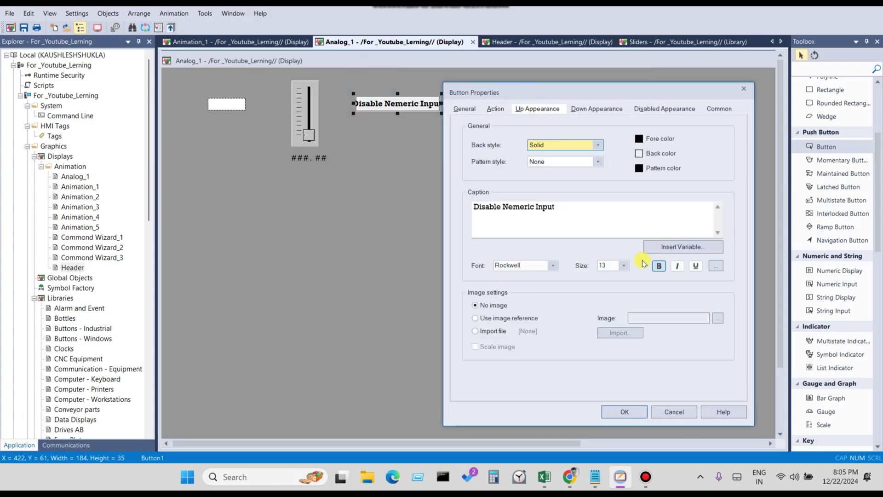
{"action": "left_click", "coordinate": [623, 265]}
{"action": "left_click", "coordinate": [611, 290]}
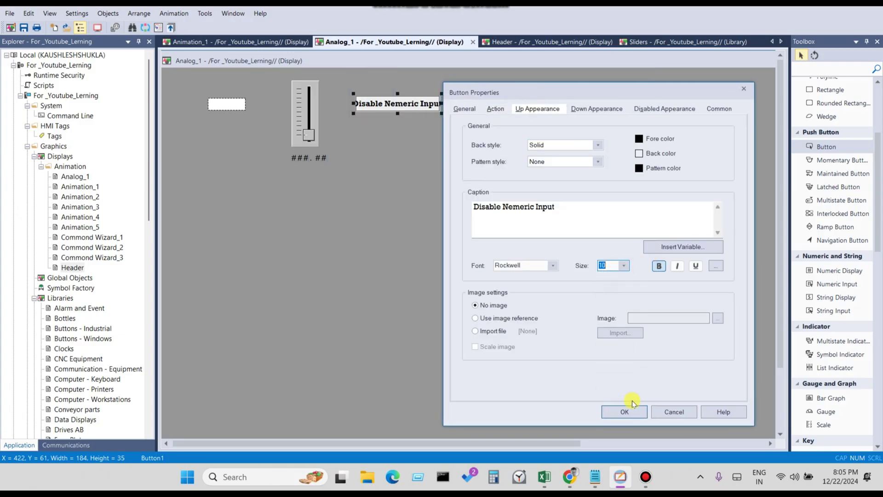
Step: Set the up appearance fore color to red and apply the button properties
{"action": "left_click", "coordinate": [638, 139]}
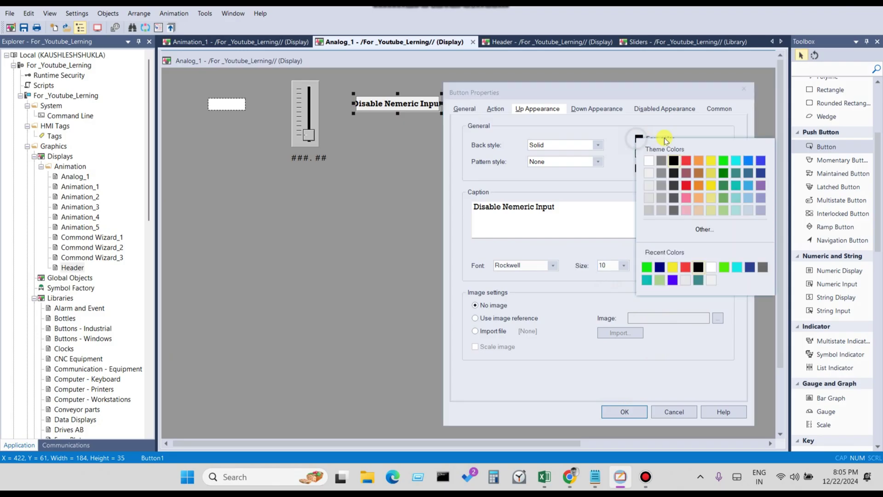
{"action": "left_click", "coordinate": [701, 162]}
{"action": "left_click", "coordinate": [639, 138]}
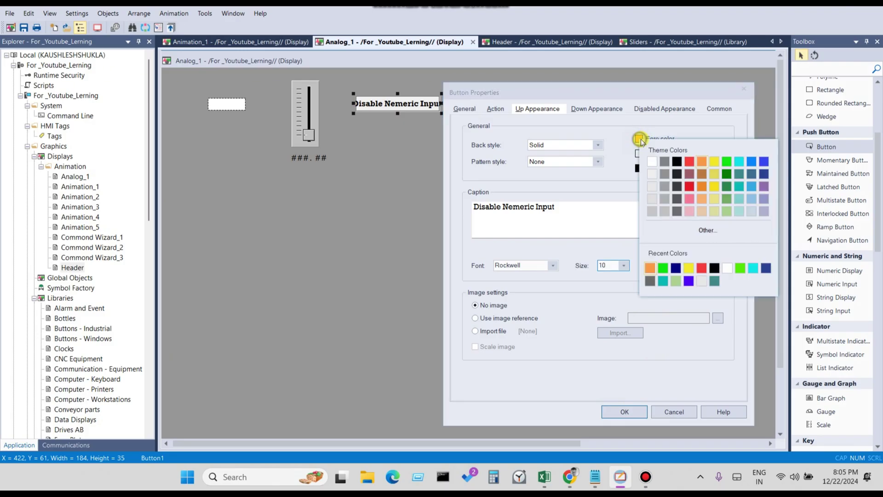
{"action": "left_click", "coordinate": [688, 161]}
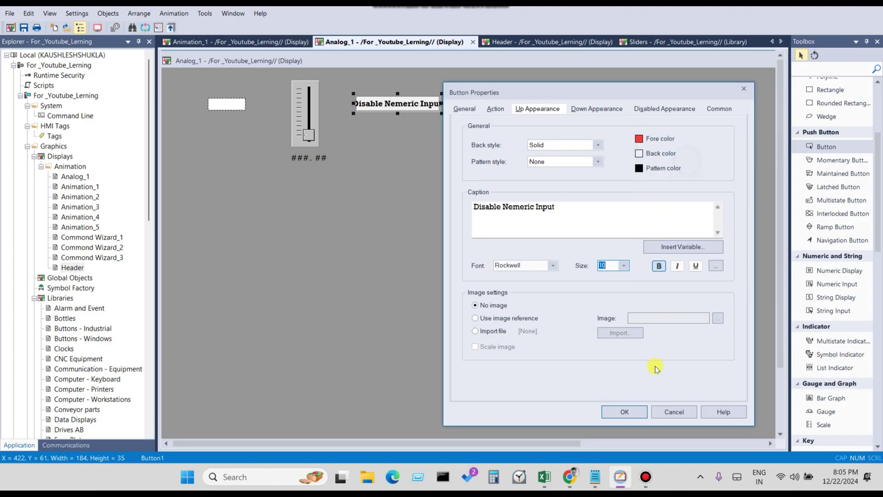
{"action": "left_click", "coordinate": [620, 411]}
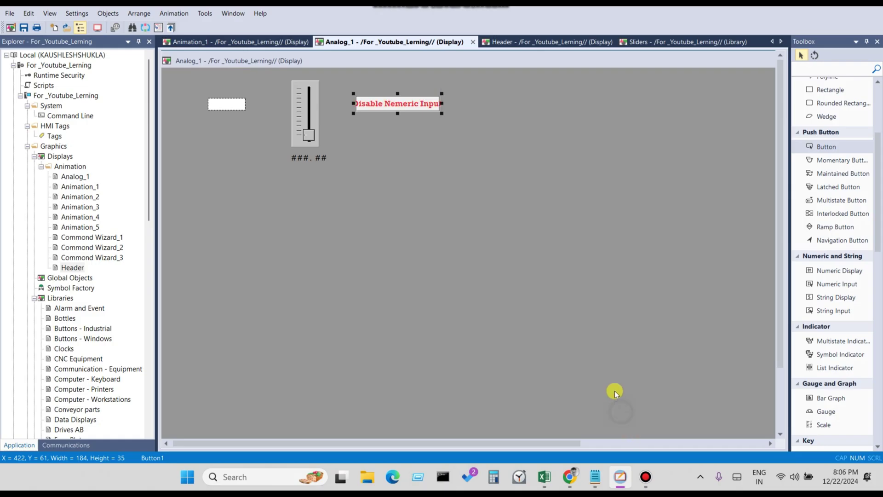
Step: Reduce the button's up appearance caption to font size 9 and apply the change
{"action": "double_click", "coordinate": [441, 112]}
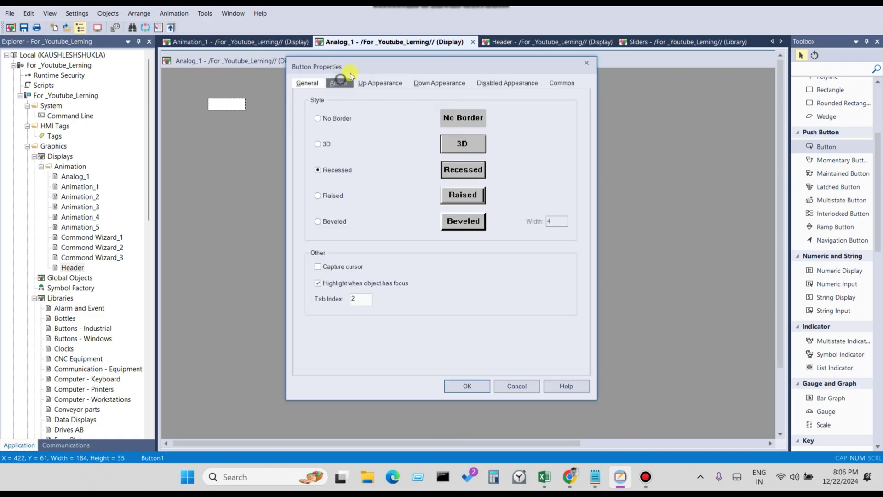
{"action": "left_click", "coordinate": [336, 83]}
{"action": "left_click_drag", "start_coordinate": [355, 66], "coordinate": [524, 106]}
{"action": "left_click", "coordinate": [531, 120]}
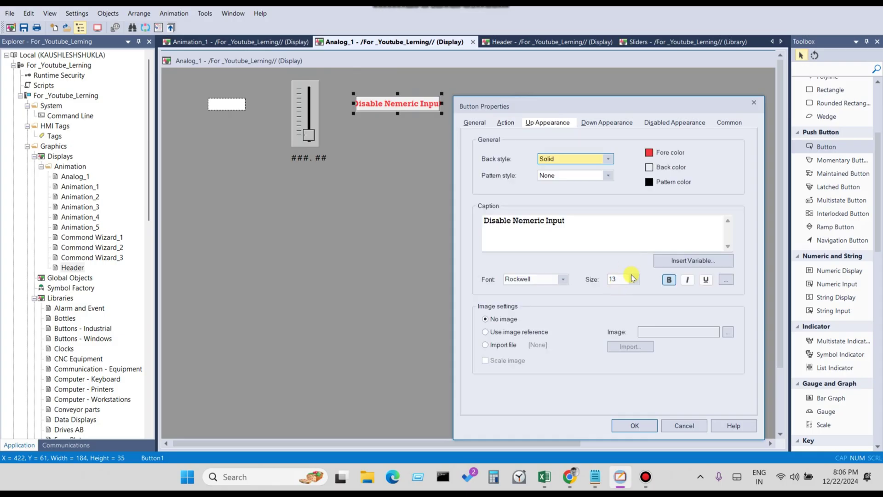
{"action": "left_click", "coordinate": [633, 279]}
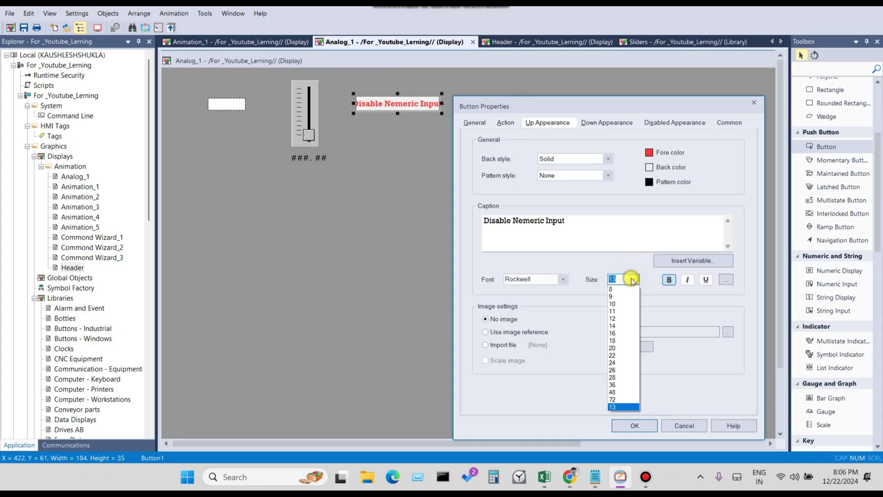
{"action": "left_click", "coordinate": [616, 296]}
{"action": "left_click", "coordinate": [635, 425]}
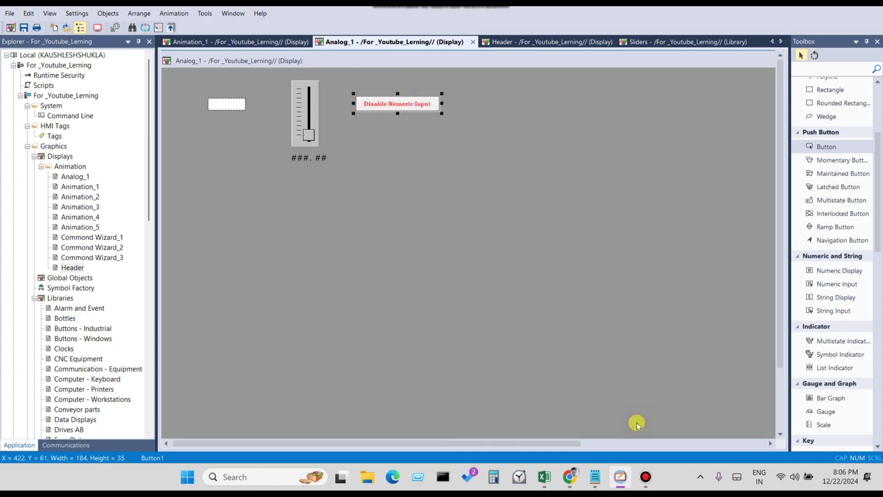
Step: Reduce the button's down appearance caption to font size 8 and apply the change
{"action": "double_click", "coordinate": [409, 108]}
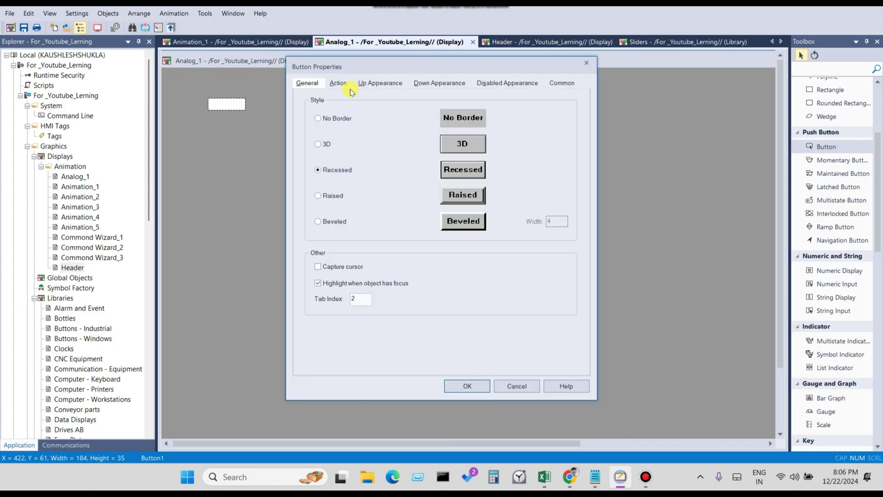
{"action": "left_click", "coordinate": [338, 83]}
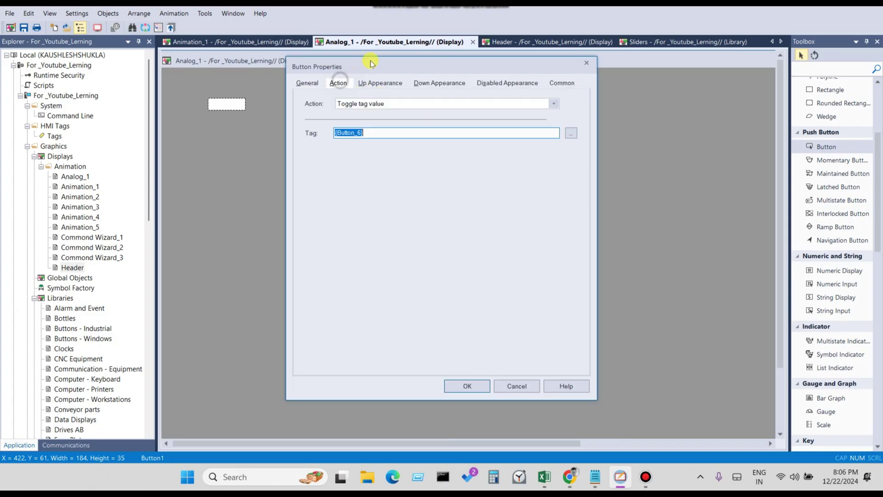
{"action": "left_click", "coordinate": [434, 83]}
{"action": "left_click_drag", "start_coordinate": [435, 66], "coordinate": [624, 118]}
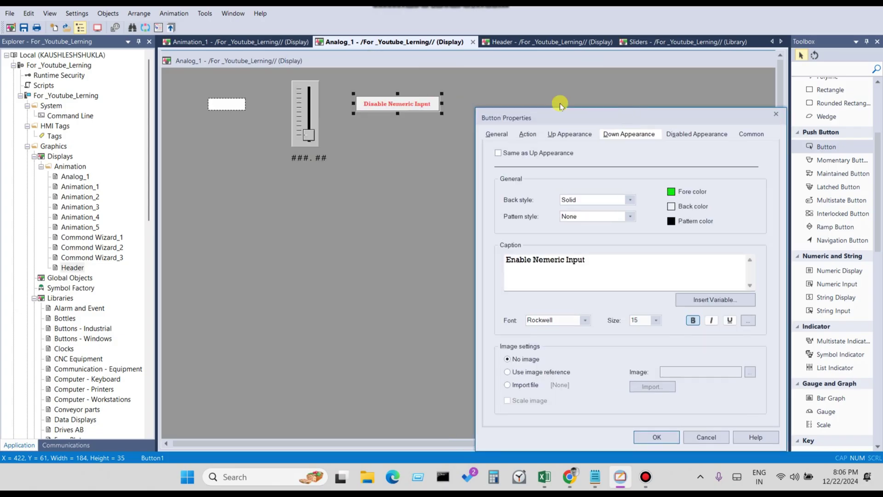
{"action": "left_click", "coordinate": [657, 320]}
{"action": "left_click", "coordinate": [642, 334]}
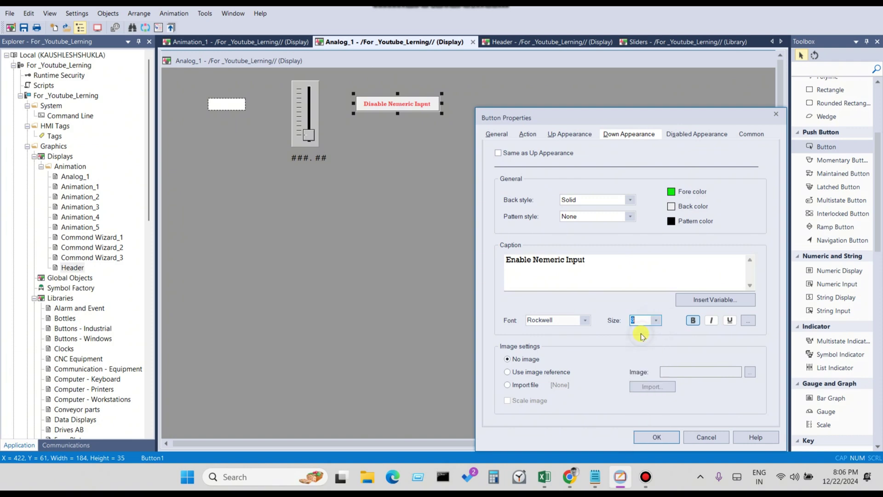
{"action": "left_click", "coordinate": [662, 436]}
Step: Reopen the button's down appearance settings and reapply font size 8 to the "Enable Nemeric Input" caption
{"action": "double_click", "coordinate": [423, 106]}
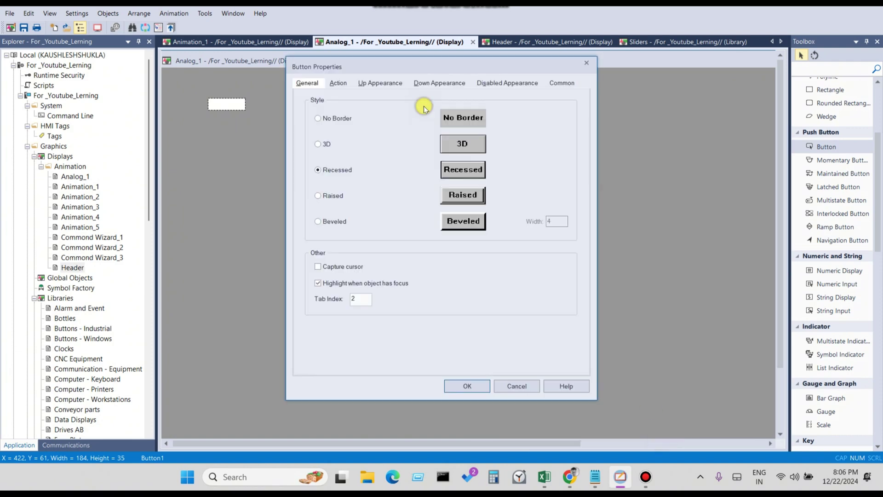
{"action": "left_click", "coordinate": [337, 83]}
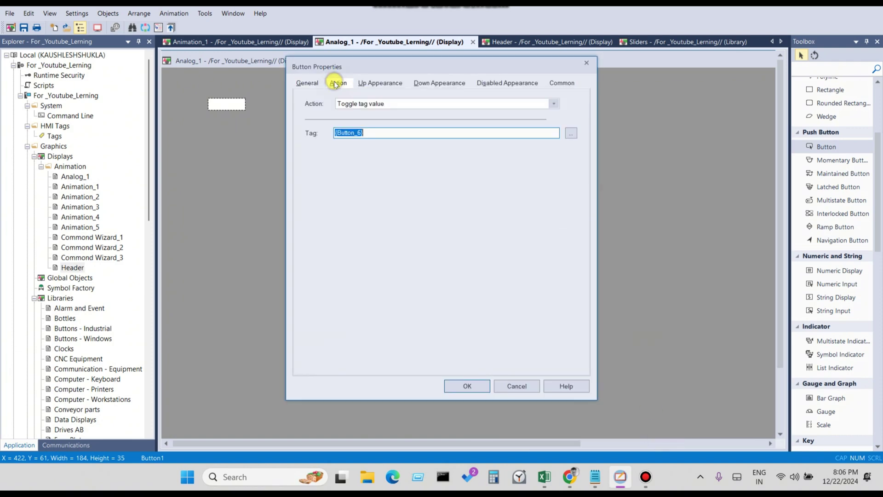
{"action": "left_click", "coordinate": [423, 84]}
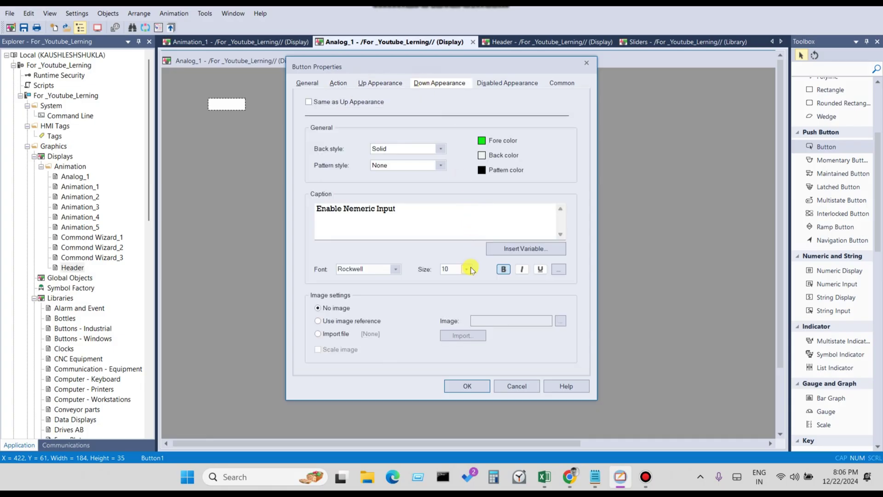
{"action": "left_click", "coordinate": [471, 269]}
{"action": "left_click", "coordinate": [456, 279]}
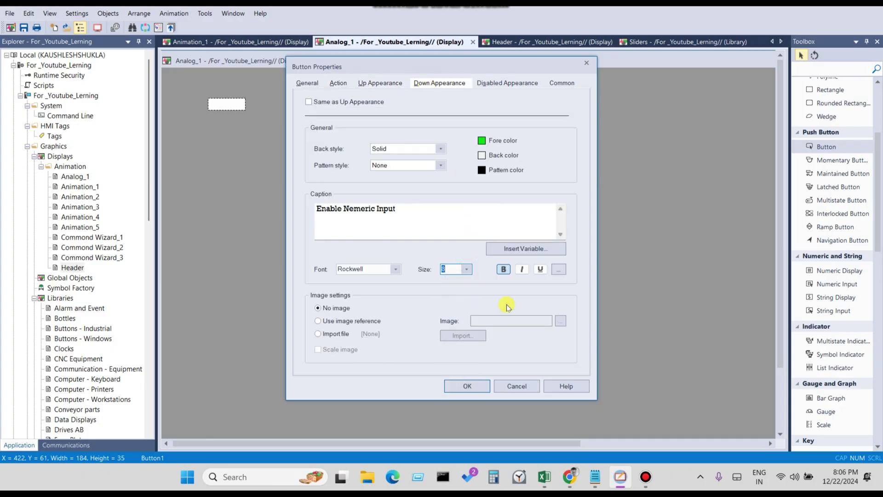
{"action": "left_click", "coordinate": [468, 386]}
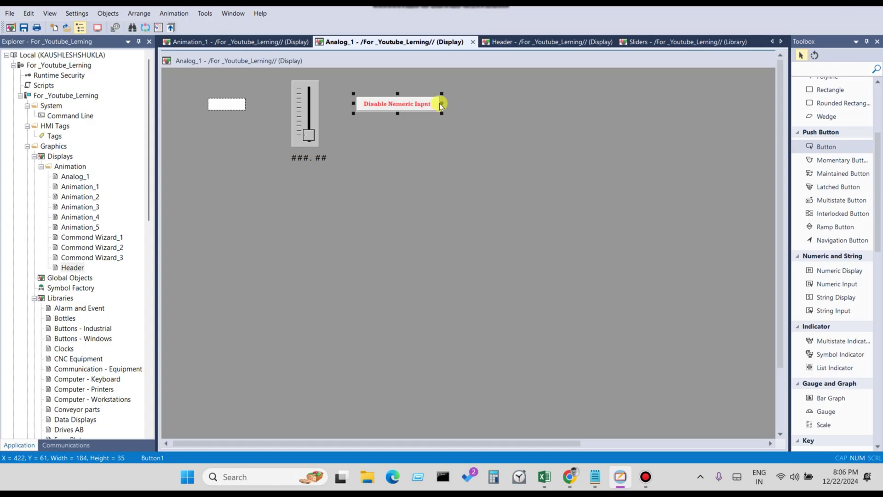
Step: Narrow the button to about 173 and move it beside the slider's upper end, and save the display
{"action": "left_click_drag", "start_coordinate": [442, 103], "coordinate": [397, 93]}
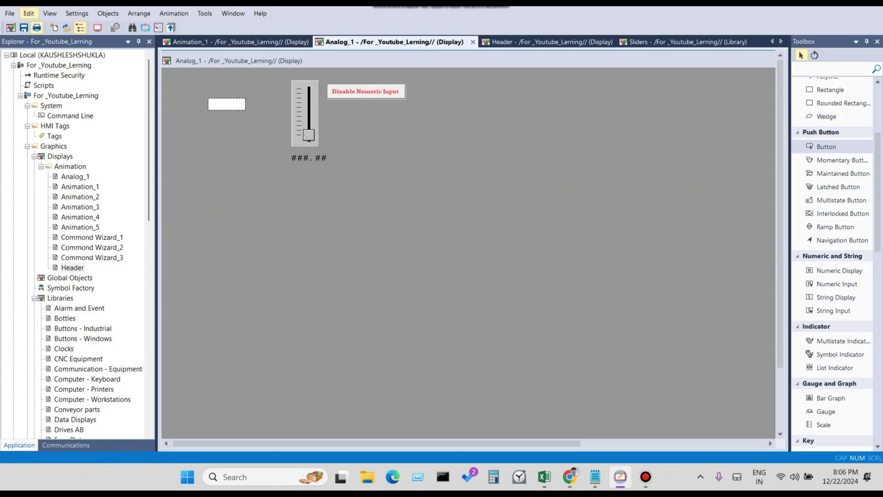
{"action": "left_click", "coordinate": [23, 28]}
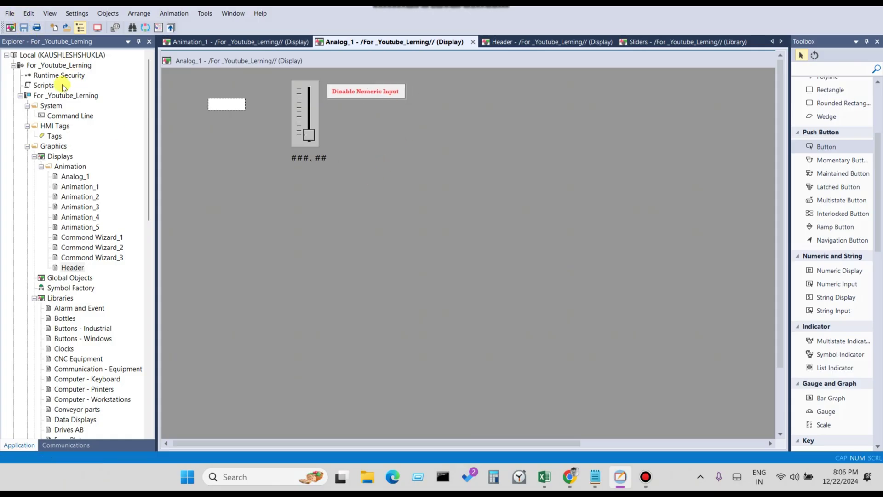
Step: Check the action and tag assigned to the "Disable Nemeric Input" button, leaving its properties without applying changes
{"action": "left_click", "coordinate": [356, 99]}
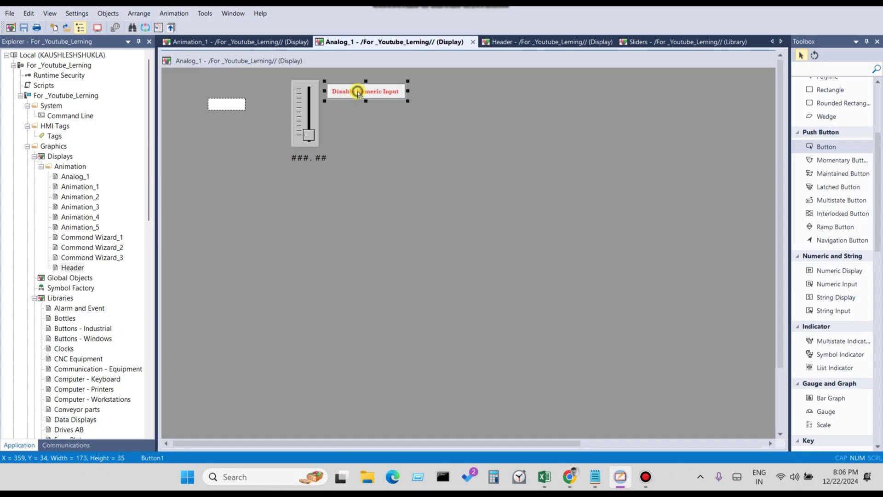
{"action": "double_click", "coordinate": [358, 93]}
{"action": "left_click", "coordinate": [339, 81]}
{"action": "left_click_drag", "start_coordinate": [352, 64], "coordinate": [388, 125]}
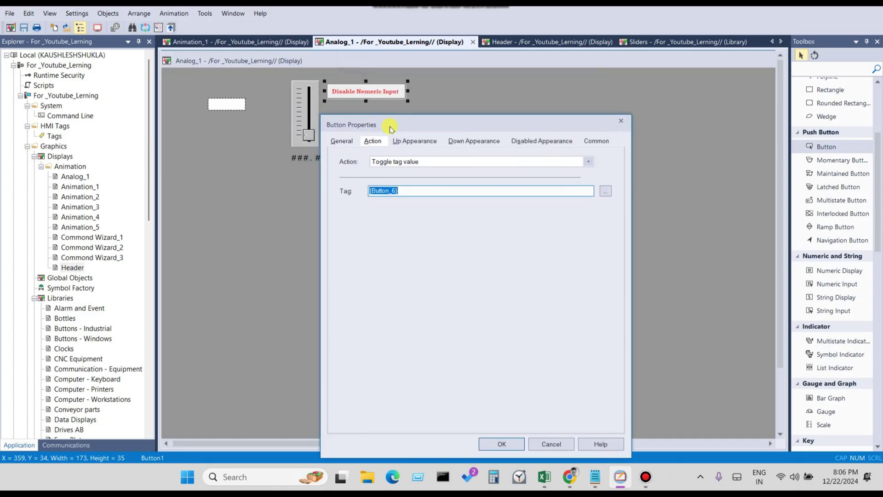
{"action": "left_click", "coordinate": [550, 444]}
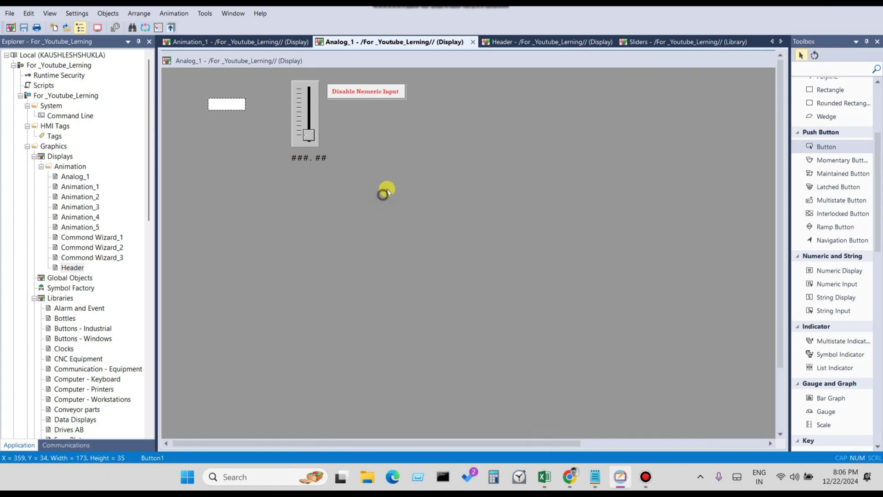
Step: Assign the Button_6 tag to the numeric input's disabled-state expression, apply the change, and save the display
{"action": "double_click", "coordinate": [223, 105]}
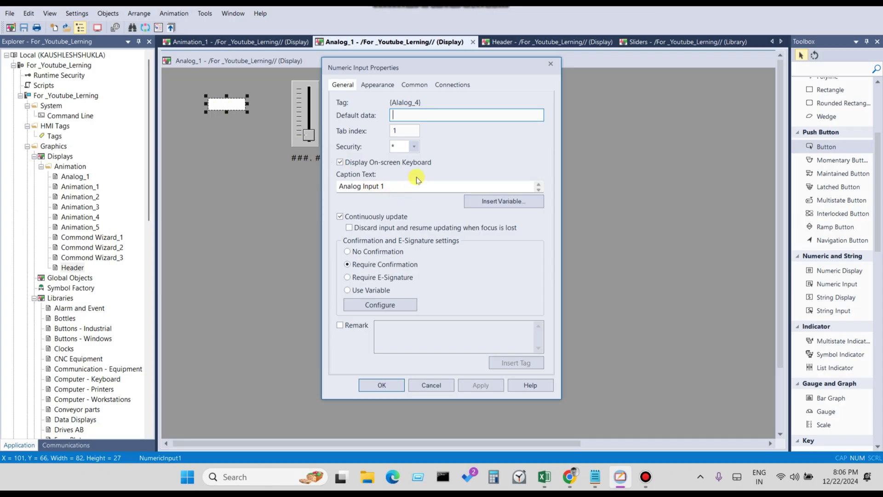
{"action": "left_click", "coordinate": [379, 88]}
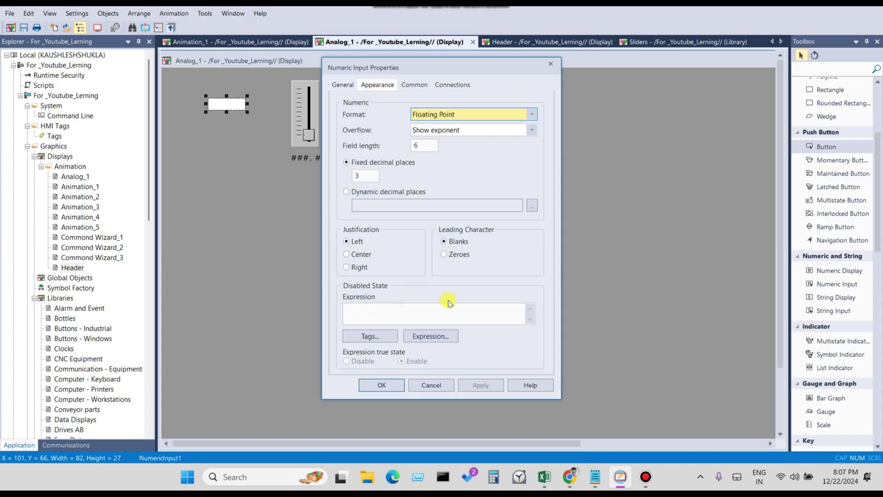
{"action": "left_click", "coordinate": [377, 340]}
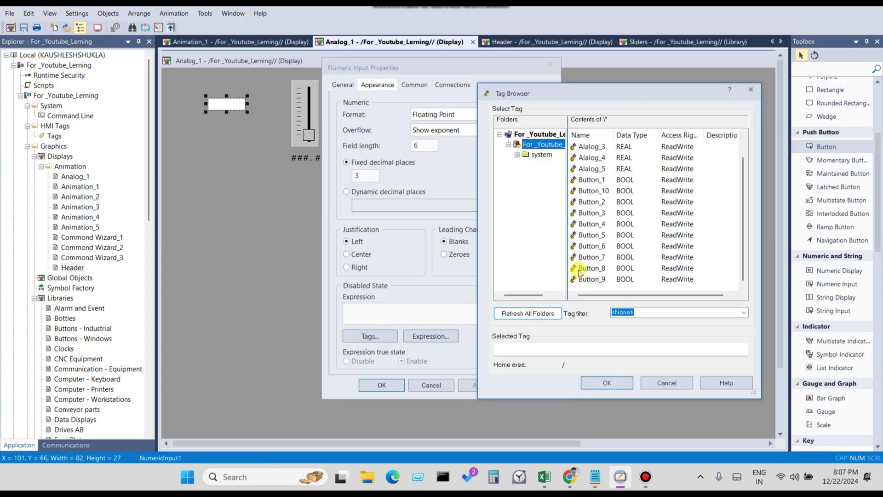
{"action": "left_click", "coordinate": [598, 247]}
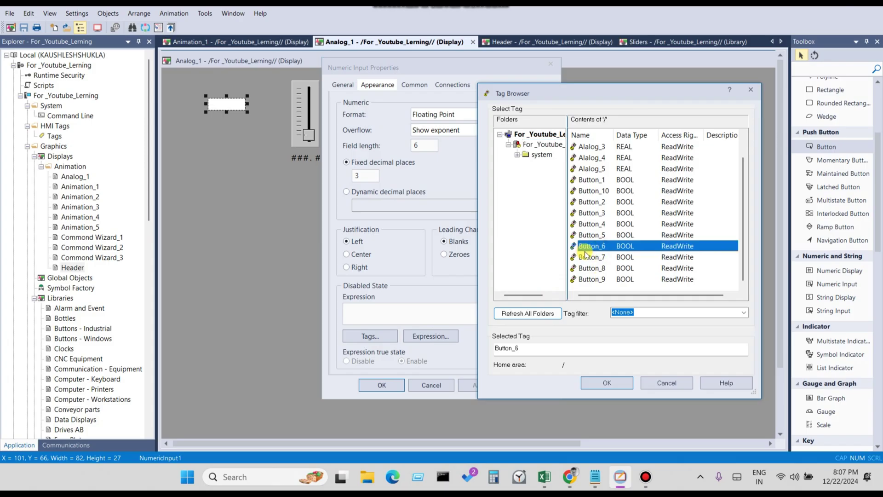
{"action": "left_click", "coordinate": [607, 383]}
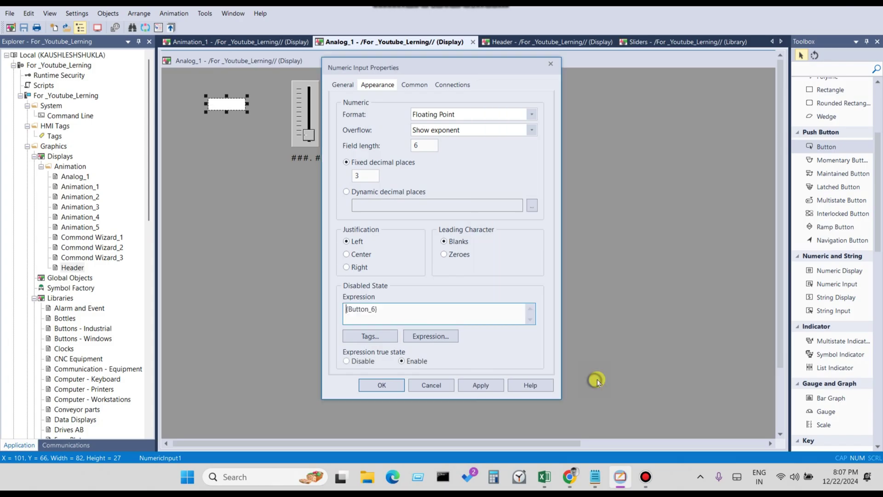
{"action": "left_click", "coordinate": [480, 384]}
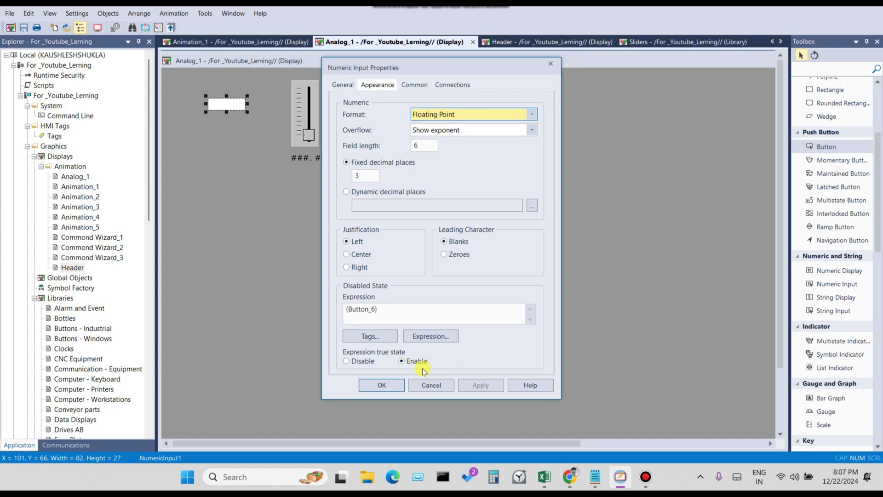
{"action": "left_click", "coordinate": [381, 385]}
{"action": "left_click", "coordinate": [23, 27]}
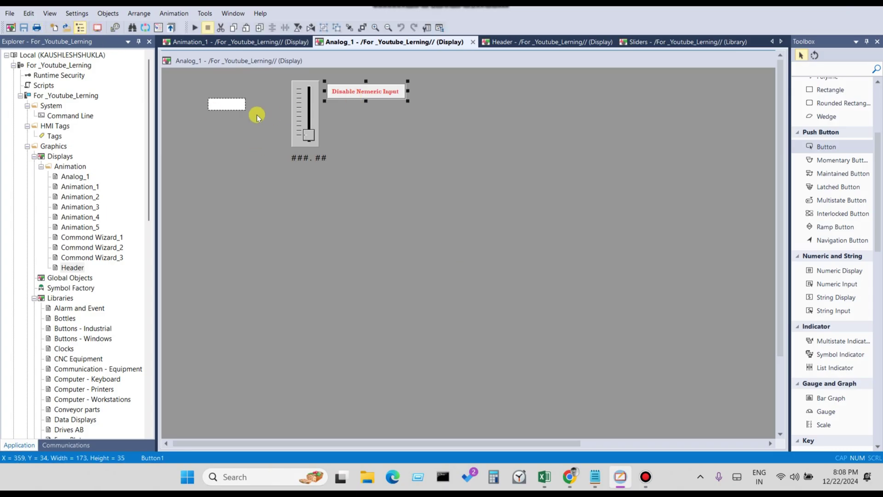
Step: Move the numeric input slightly upward on the display, to about Y 51
{"action": "left_click", "coordinate": [235, 106]}
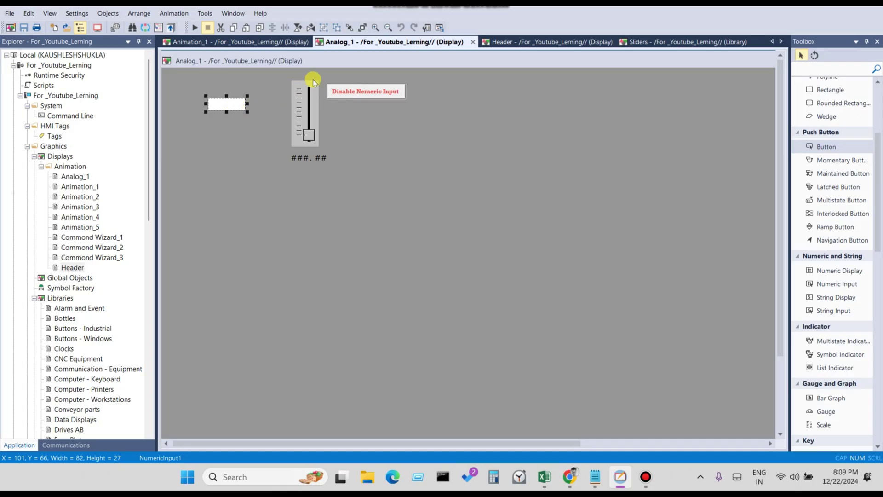
{"action": "left_click", "coordinate": [385, 94]}
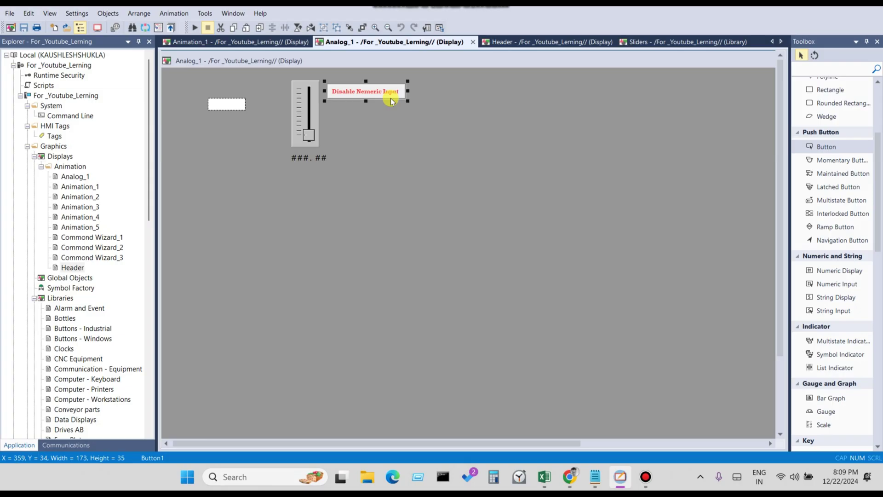
{"action": "left_click", "coordinate": [236, 107]}
{"action": "left_click_drag", "start_coordinate": [236, 106], "coordinate": [236, 99]}
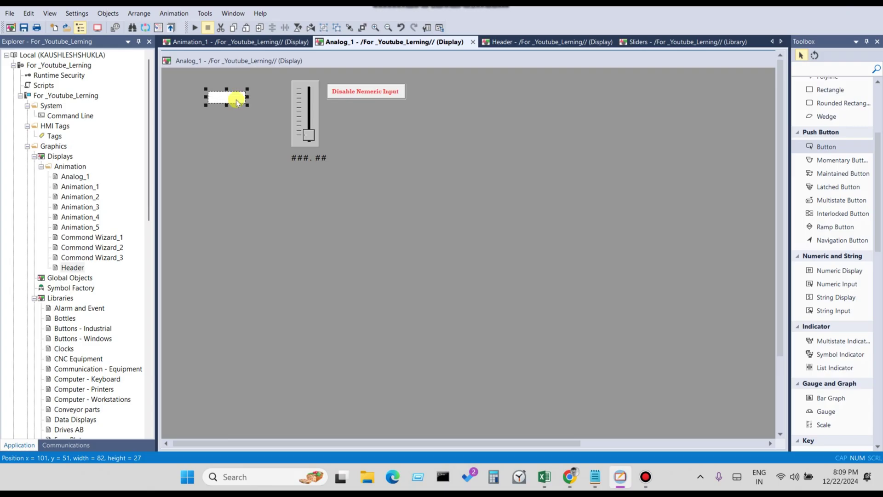
{"action": "left_click", "coordinate": [310, 113]}
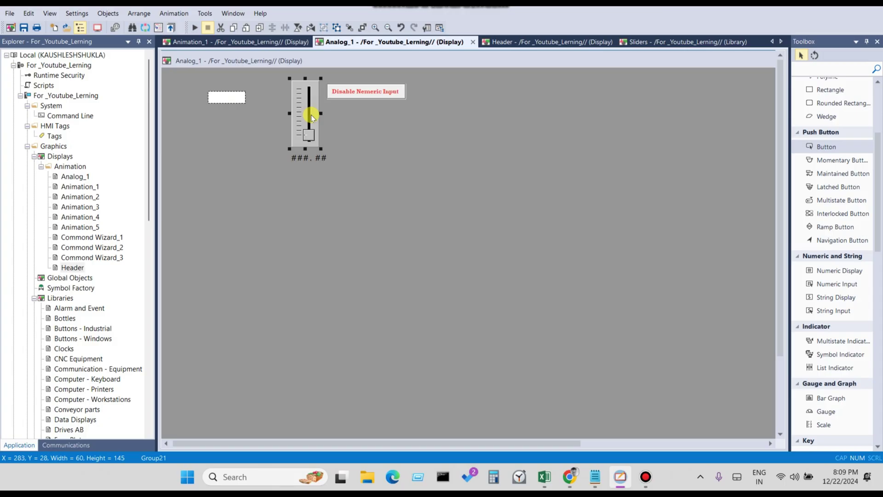
Step: Duplicate the numeric input and place the copy well beyond the "Disable Nemeric Input" button, at about X 714, Y 44
{"action": "left_click", "coordinate": [224, 102]}
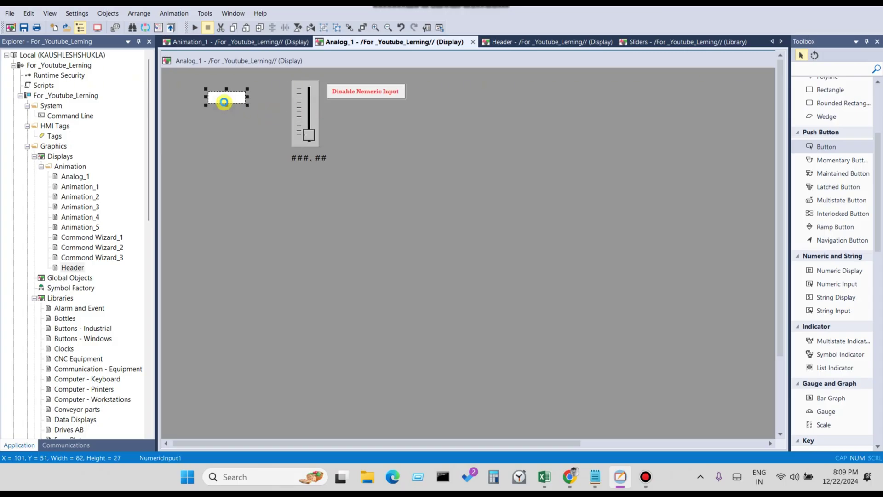
{"action": "left_click_drag", "start_coordinate": [224, 102], "coordinate": [324, 142]}
{"action": "left_click_drag", "start_coordinate": [235, 124], "coordinate": [399, 114]}
{"action": "mouse_move", "coordinate": [492, 101]}
{"action": "left_mouse_down"}
{"action": "mouse_move", "coordinate": [508, 98]}
{"action": "mouse_move", "coordinate": [501, 95]}
{"action": "left_mouse_up"}
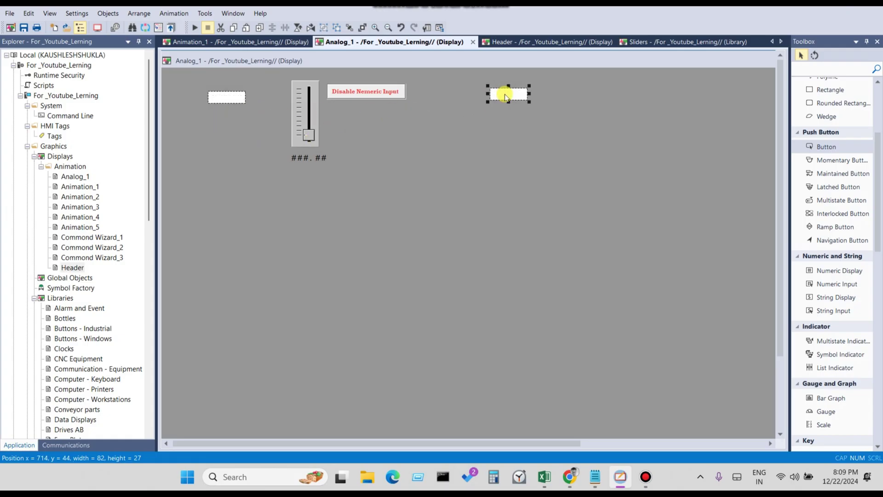
Step: Connect the copied numeric input's value to the Alalog_5 tag and accept its properties
{"action": "key", "text": "ctrl+l"}
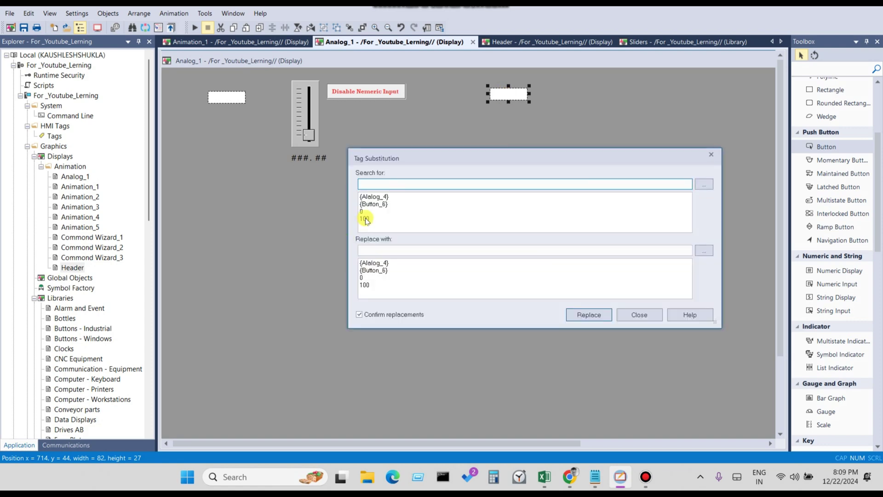
{"action": "left_click", "coordinate": [657, 317]}
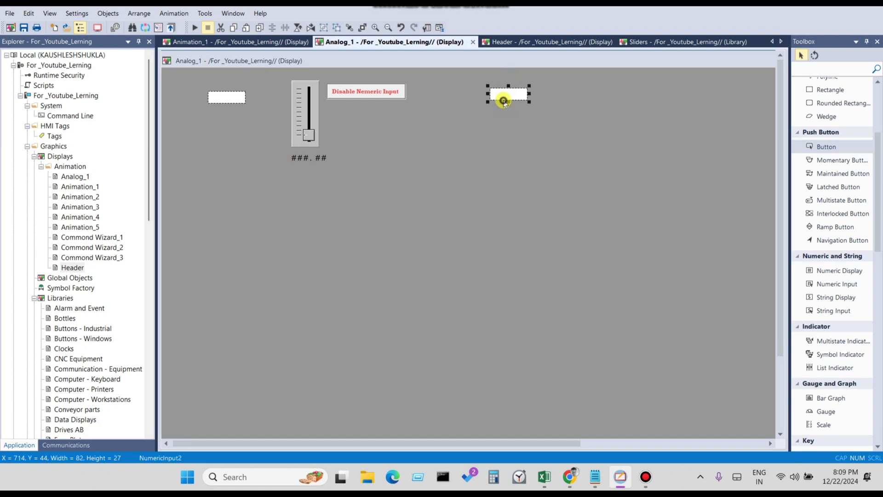
{"action": "double_click", "coordinate": [503, 102]}
{"action": "left_click", "coordinate": [381, 85]}
{"action": "left_click", "coordinate": [443, 85]}
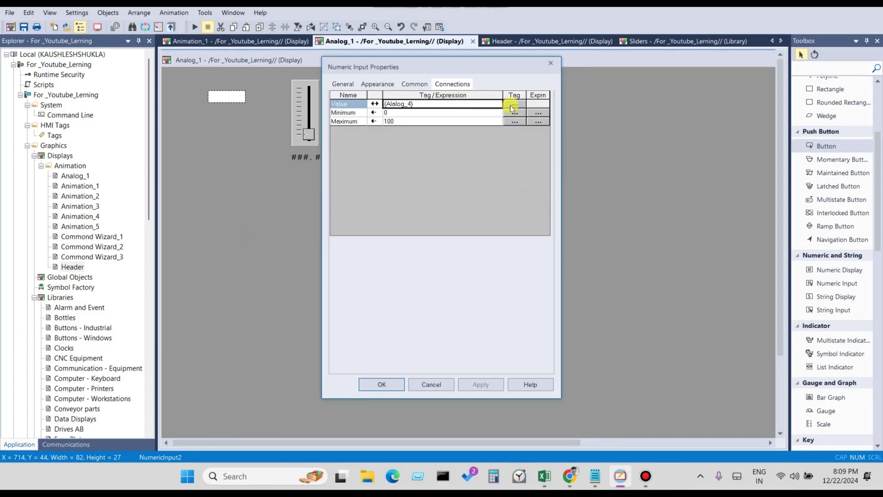
{"action": "left_click", "coordinate": [511, 105]}
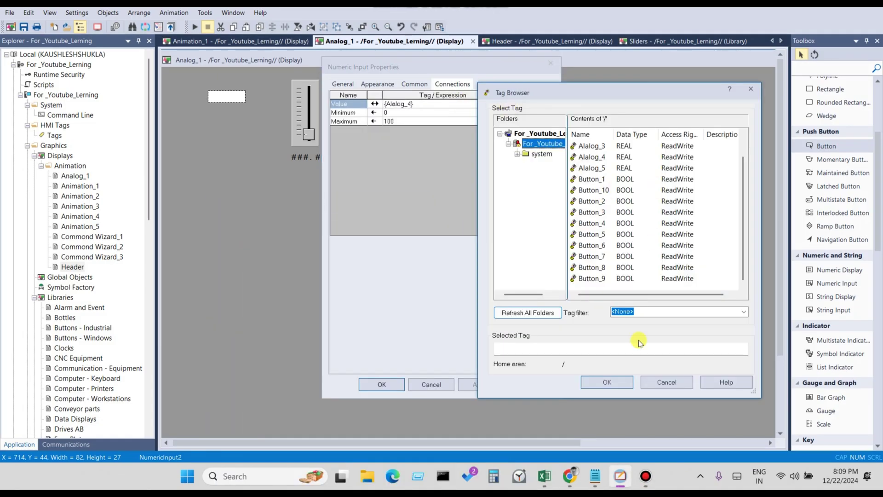
{"action": "left_click", "coordinate": [592, 168]}
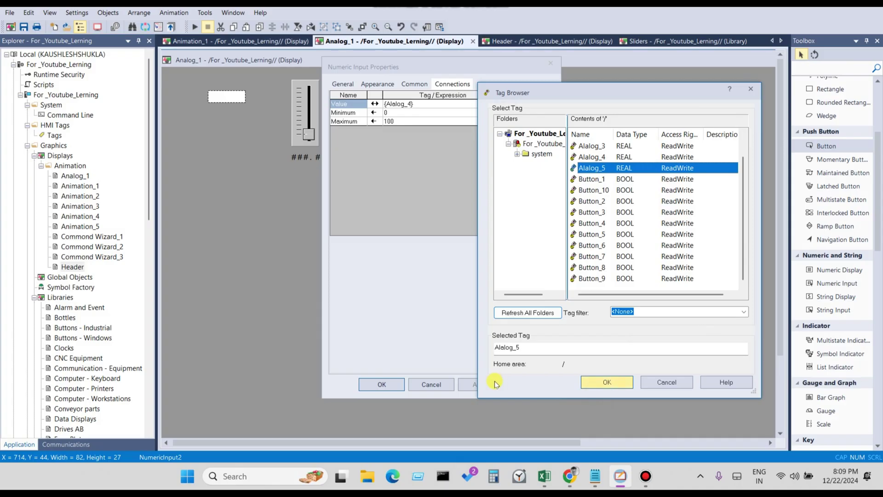
{"action": "key", "text": "Return"}
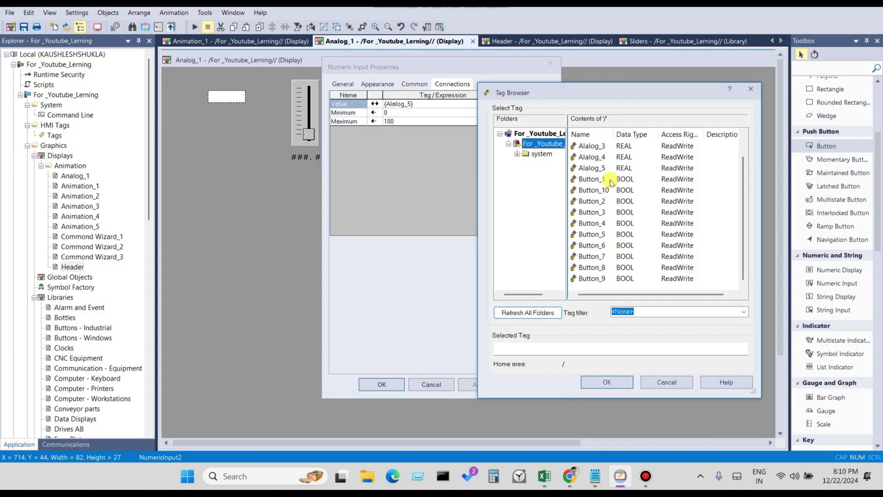
{"action": "left_click", "coordinate": [606, 169]}
{"action": "left_click", "coordinate": [605, 381]}
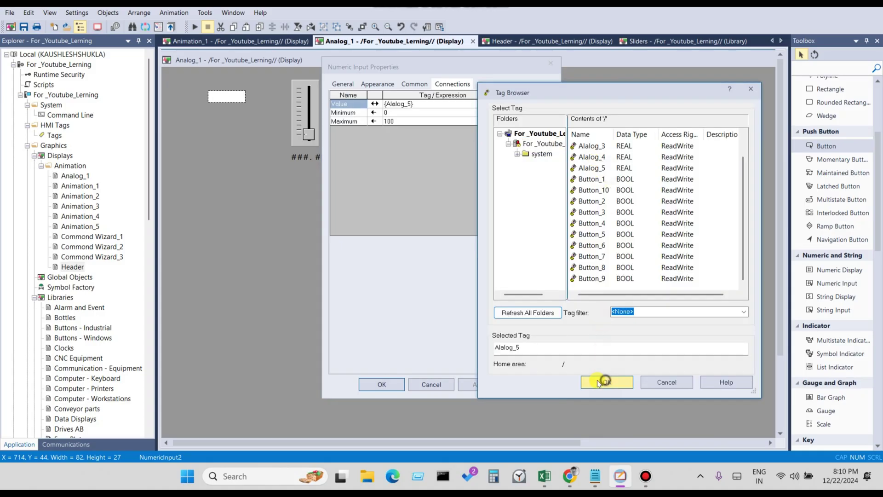
{"action": "left_click", "coordinate": [390, 384]}
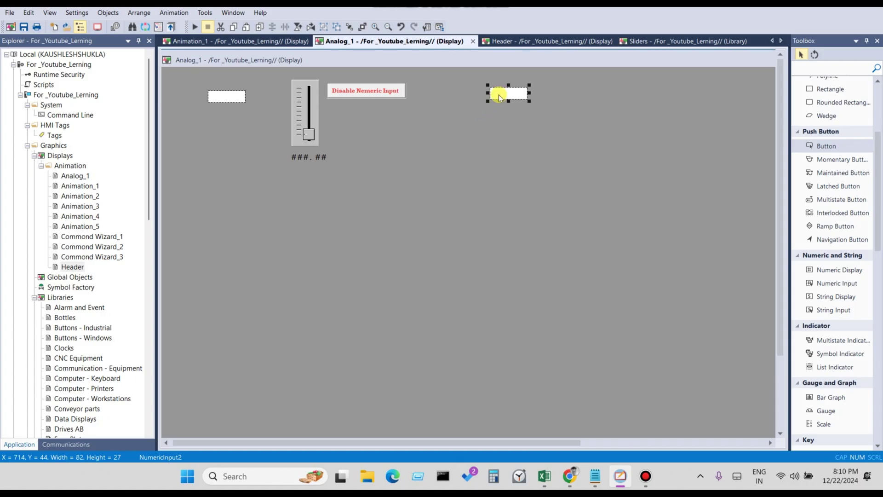
Step: Place a copy of the slider beside the copied numeric input, at about X 862, Y 32
{"action": "left_click", "coordinate": [301, 112]}
{"action": "left_click_drag", "start_coordinate": [302, 112], "coordinate": [575, 119]}
{"action": "key", "text": "Escape"}
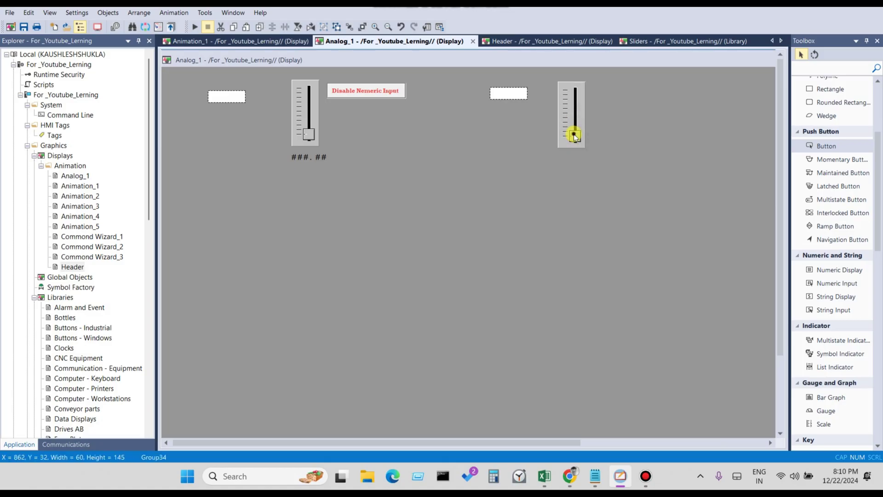
Step: Review the tag in the copied slider's vertical slider animation without changing it, and delete the slider copy
{"action": "right_click", "coordinate": [574, 137]}
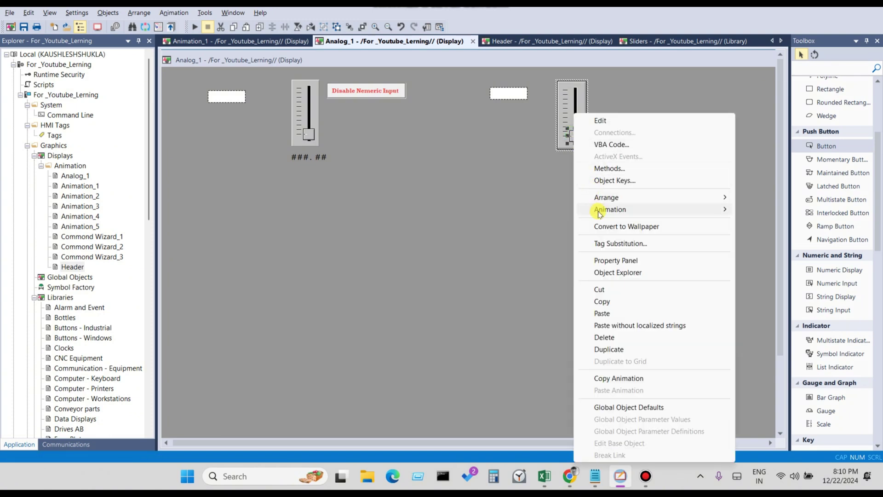
{"action": "mouse_move", "coordinate": [601, 210]}
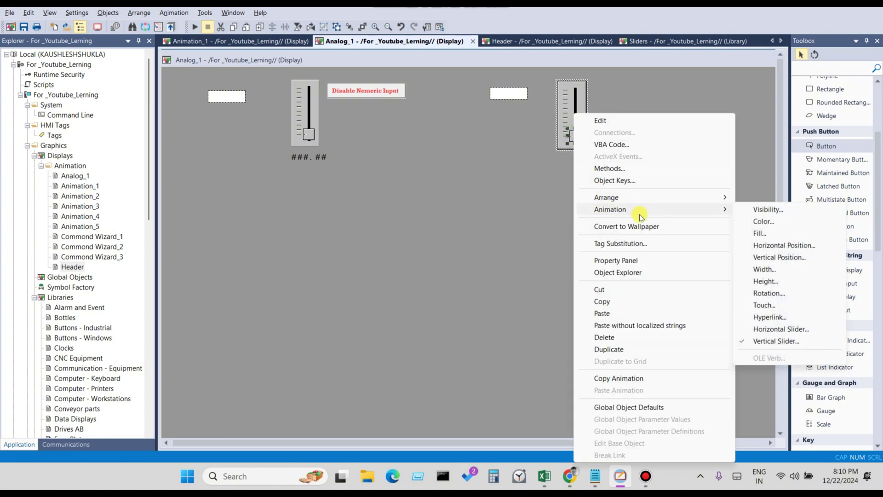
{"action": "left_click", "coordinate": [766, 341]}
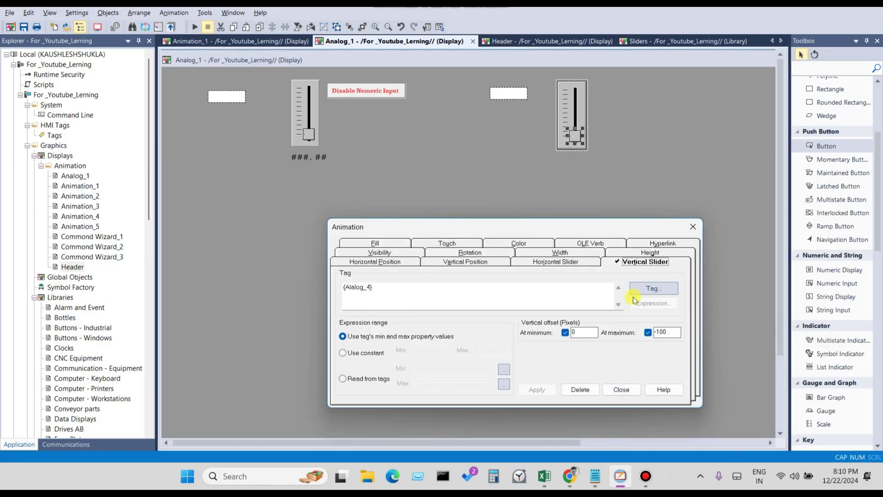
{"action": "left_click", "coordinate": [655, 289]}
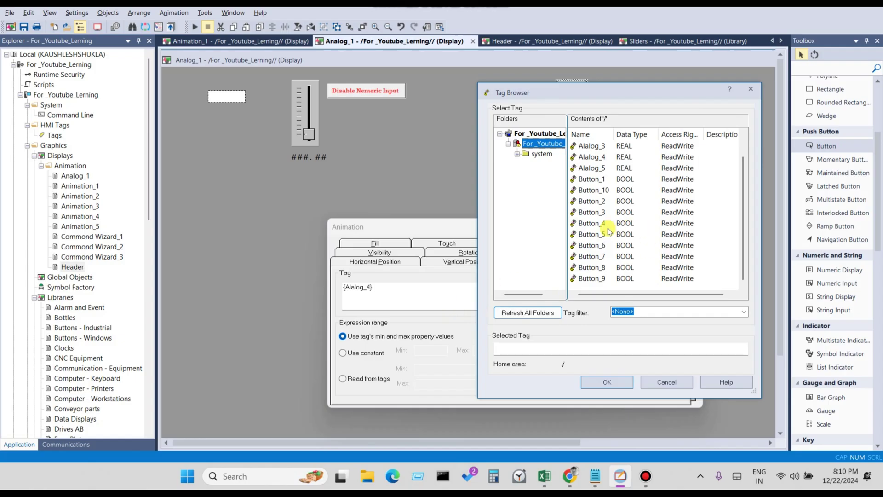
{"action": "left_click", "coordinate": [666, 382]}
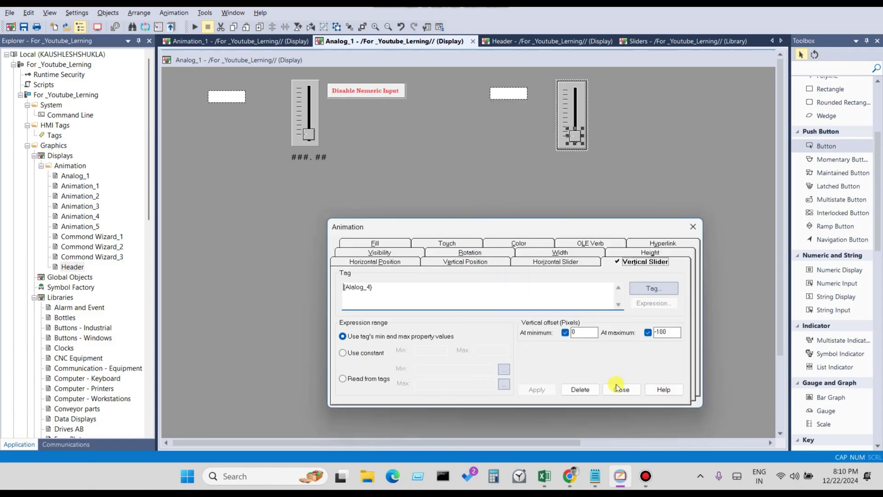
{"action": "left_click", "coordinate": [615, 384]}
{"action": "left_click", "coordinate": [567, 107]}
{"action": "key", "text": "Delete"}
Step: Move the copied numeric input directly below the original, to about X 99, Y 91, and check its tag connections
{"action": "left_click_drag", "start_coordinate": [523, 93], "coordinate": [225, 113]}
{"action": "left_click", "coordinate": [299, 116]}
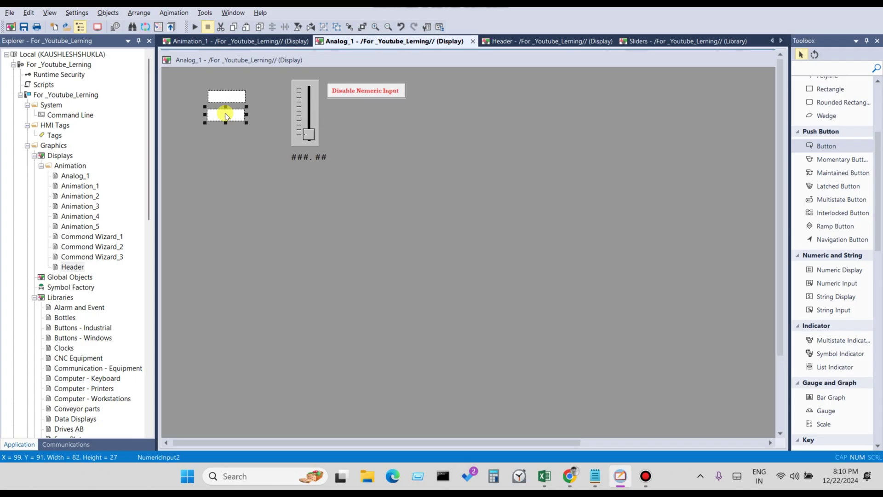
{"action": "right_click", "coordinate": [225, 113]}
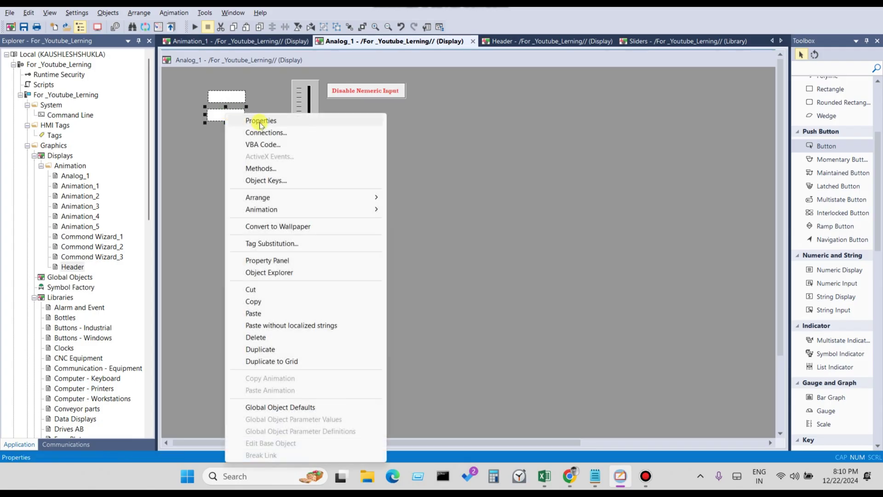
{"action": "left_click", "coordinate": [265, 121]}
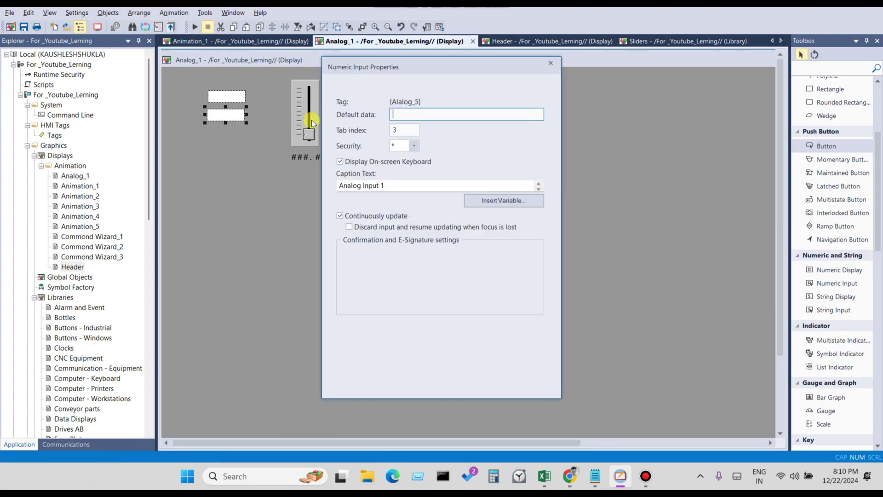
{"action": "left_click_drag", "start_coordinate": [384, 65], "coordinate": [422, 122]}
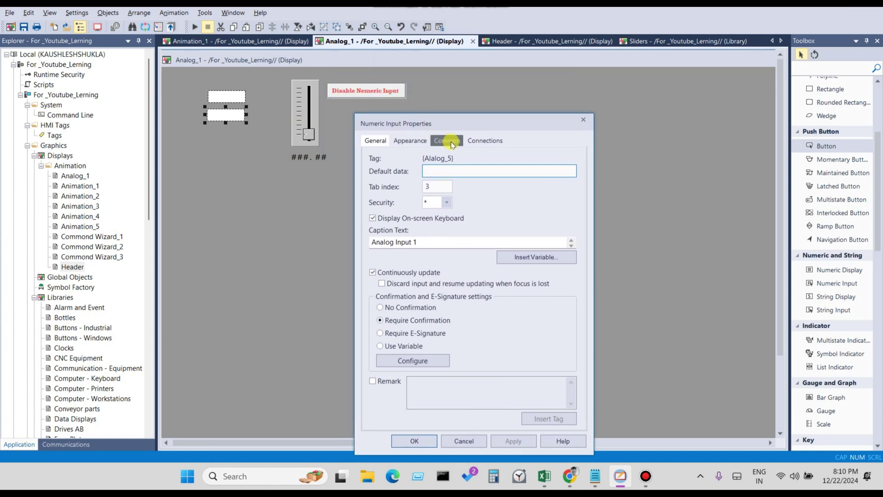
{"action": "left_click", "coordinate": [472, 142]}
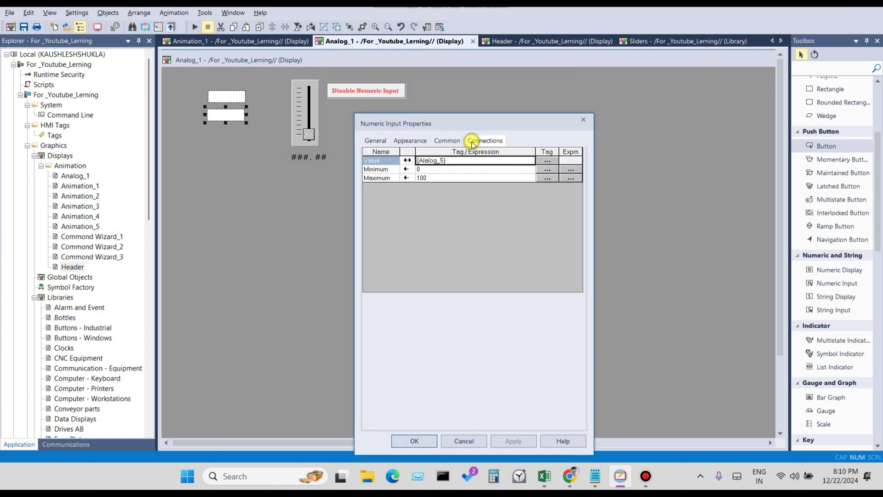
Step: Clear the lower numeric input's disabled-state expression and insert the Alalog_4 tag in its place
{"action": "left_click", "coordinate": [410, 140]}
{"action": "left_click", "coordinate": [455, 391]}
{"action": "right_click", "coordinate": [322, 219]}
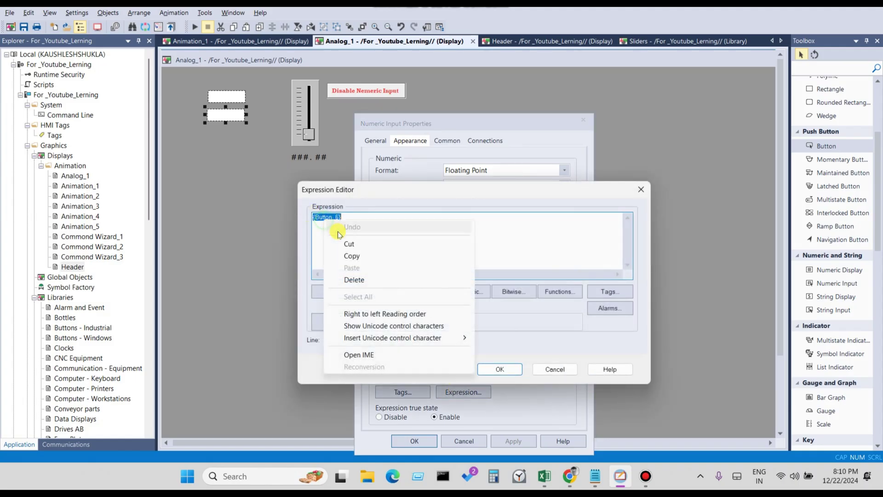
{"action": "left_click", "coordinate": [345, 241]}
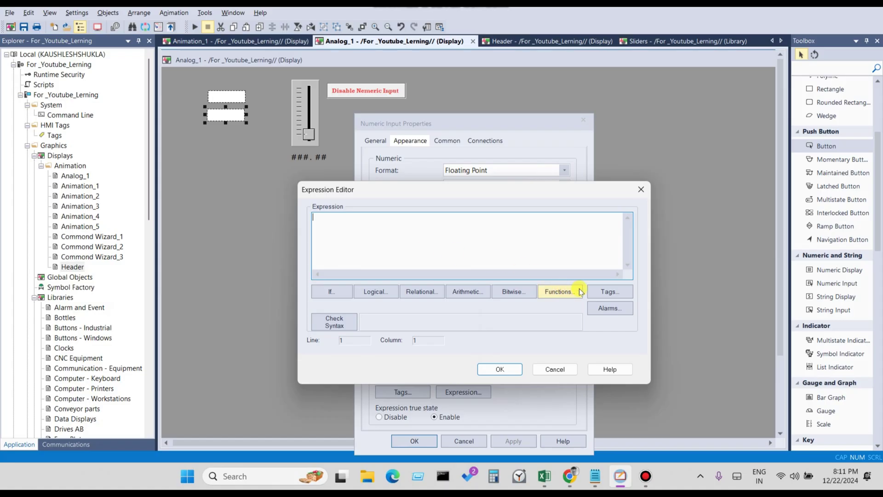
{"action": "left_click", "coordinate": [602, 293]}
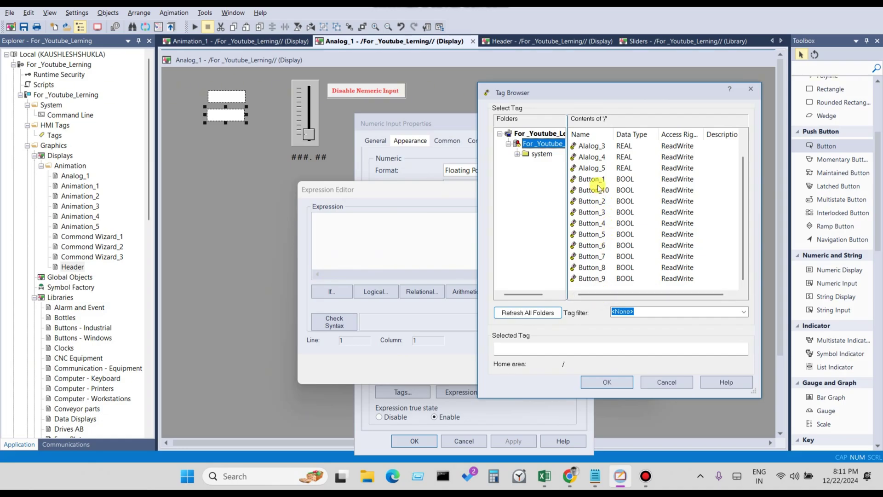
{"action": "left_click", "coordinate": [593, 156]}
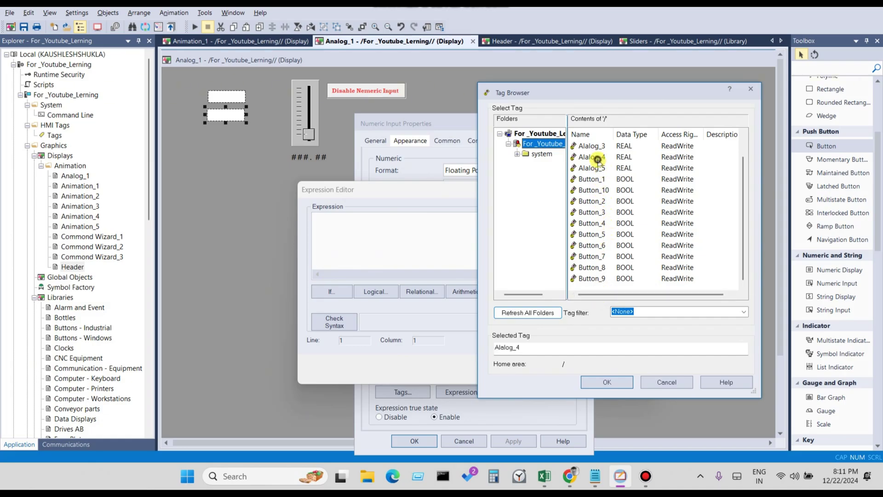
{"action": "left_click", "coordinate": [612, 382]}
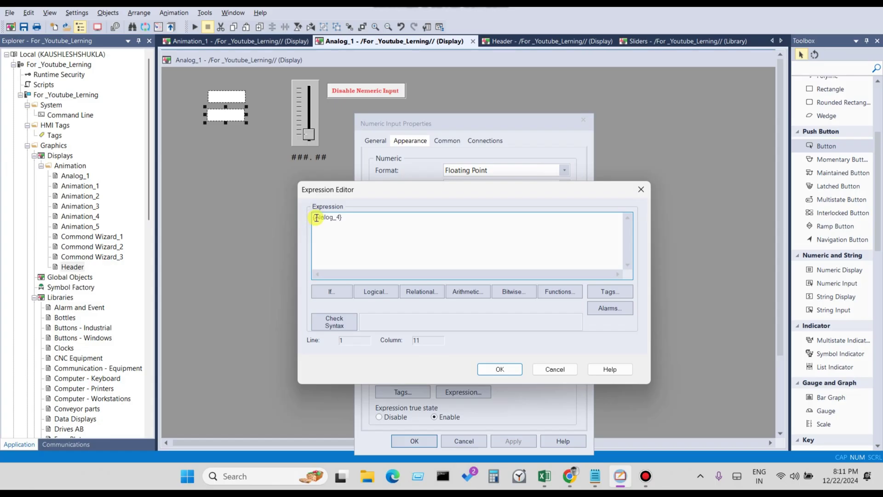
Step: Build the condition "If {Alalog_4} >= 50" around the tag in the disabled-state expression
{"action": "left_click", "coordinate": [328, 290]}
{"action": "left_click", "coordinate": [341, 305]}
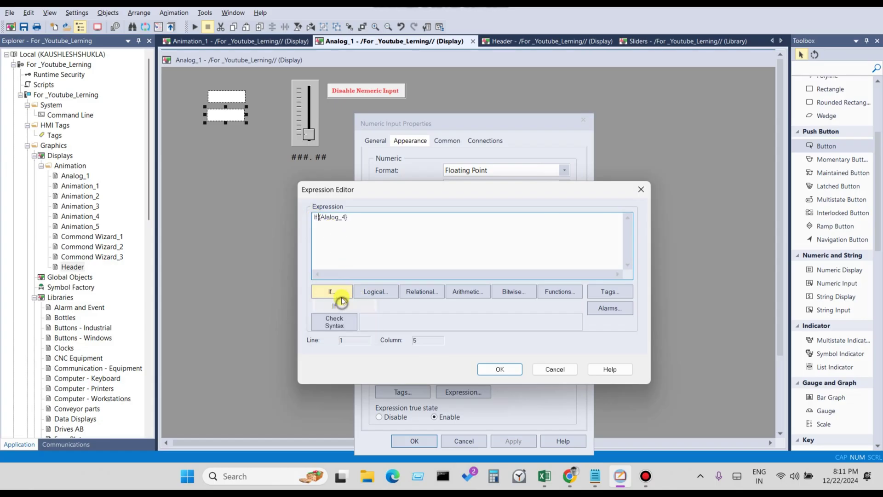
{"action": "left_click", "coordinate": [411, 295]}
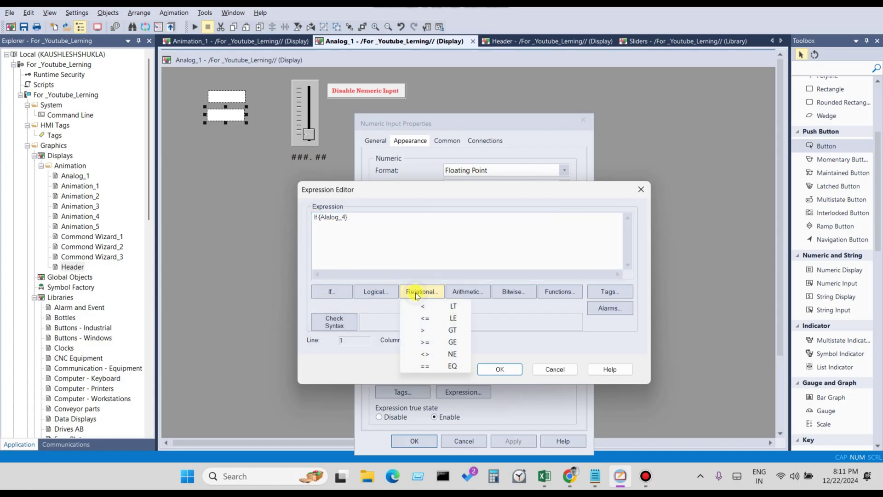
{"action": "left_click", "coordinate": [428, 343]}
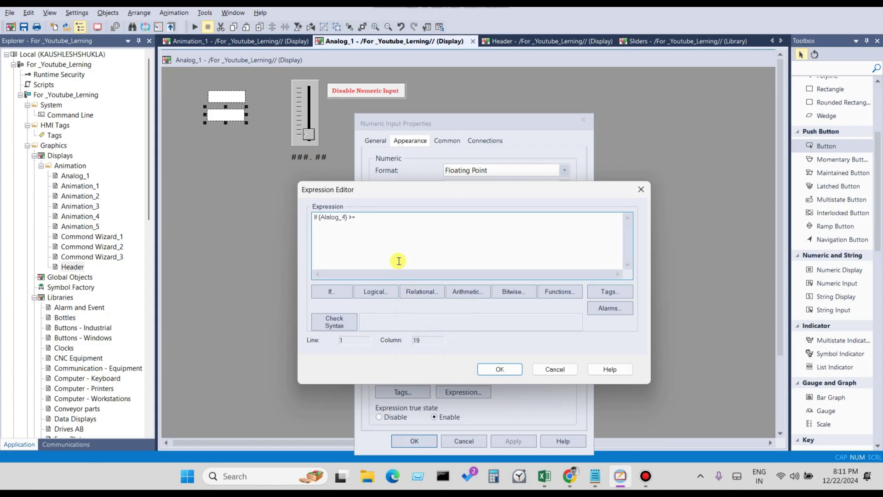
{"action": "type", "text": "50"}
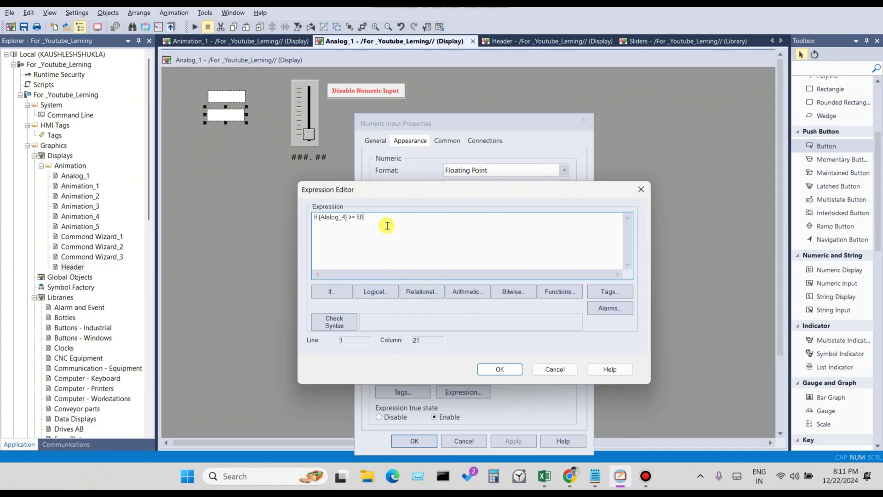
Step: Complete the expression with "Then 1 Else 0", check its syntax and accept it
{"action": "left_click", "coordinate": [333, 294]}
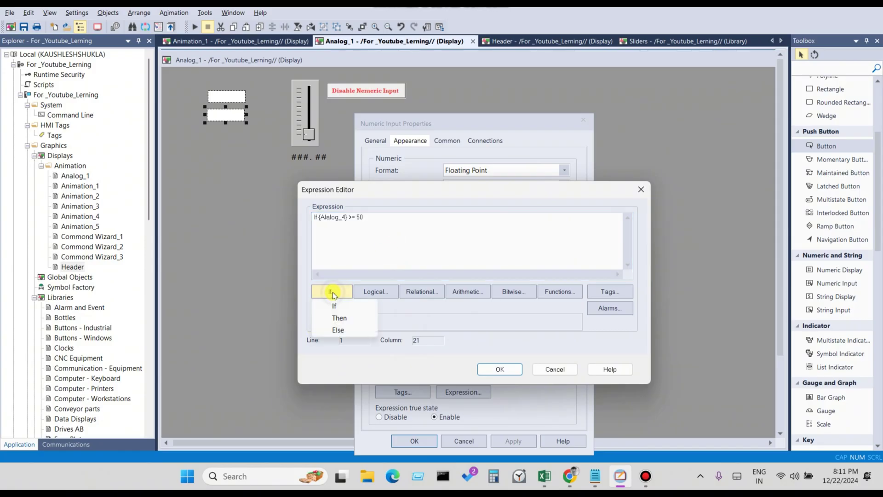
{"action": "left_click", "coordinate": [339, 316]}
{"action": "type", "text": "1"}
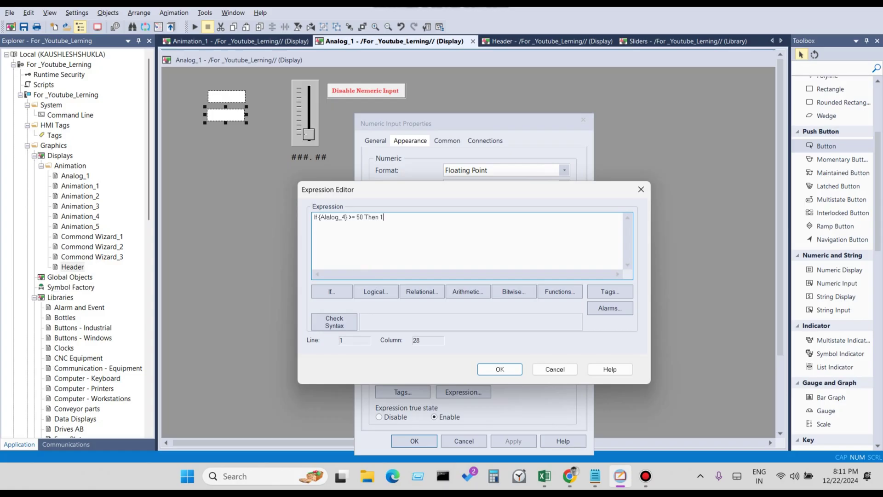
{"action": "left_click", "coordinate": [341, 292]}
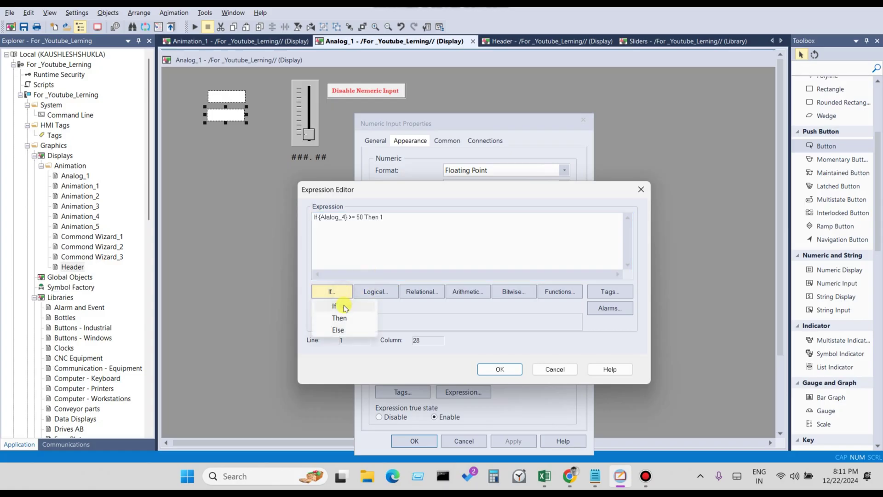
{"action": "left_click", "coordinate": [338, 330]}
{"action": "type", "text": "0"}
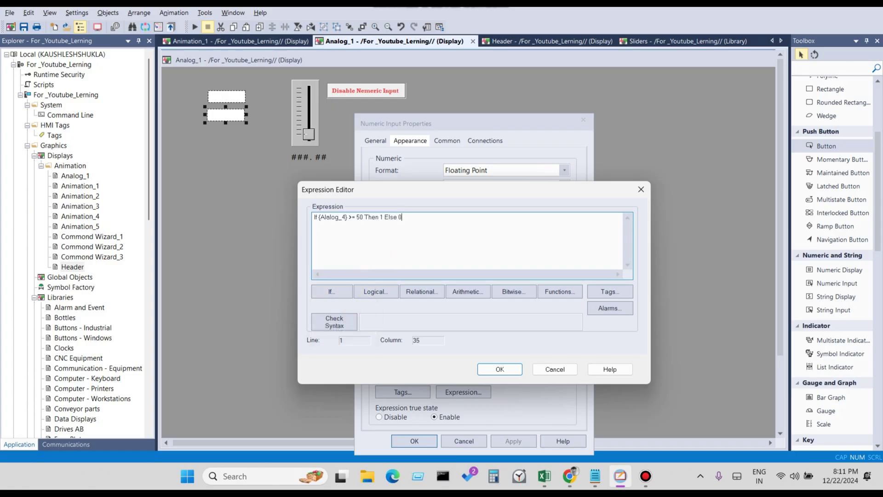
{"action": "left_click", "coordinate": [337, 323]}
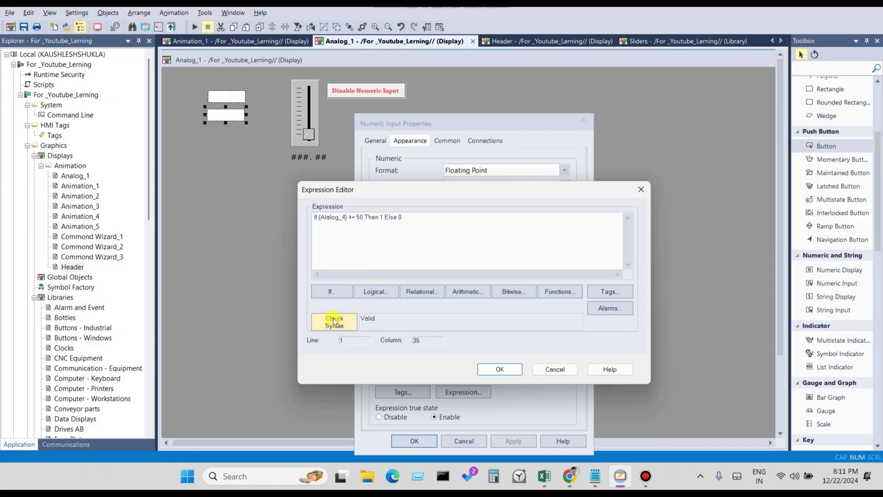
{"action": "left_click", "coordinate": [506, 370]}
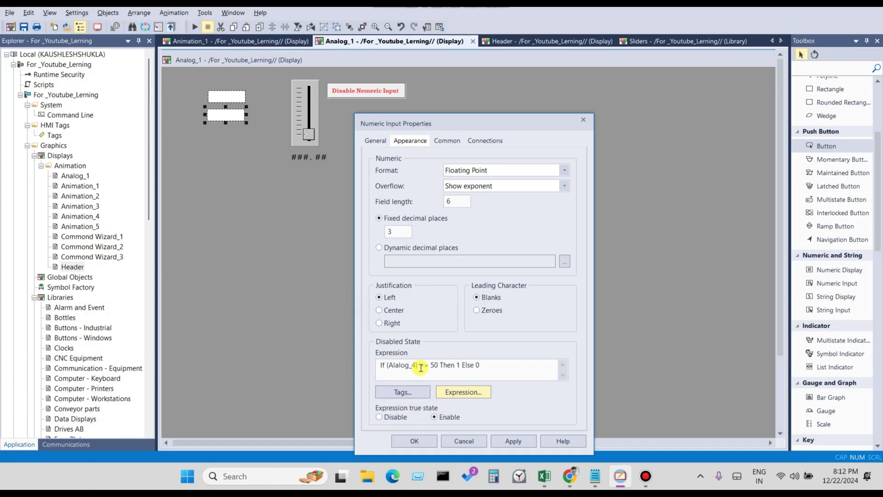
Step: Apply the lower numeric input's new disabled-state expression, close its properties and save the Analog_1 display
{"action": "left_click_drag", "start_coordinate": [417, 366], "coordinate": [365, 367]}
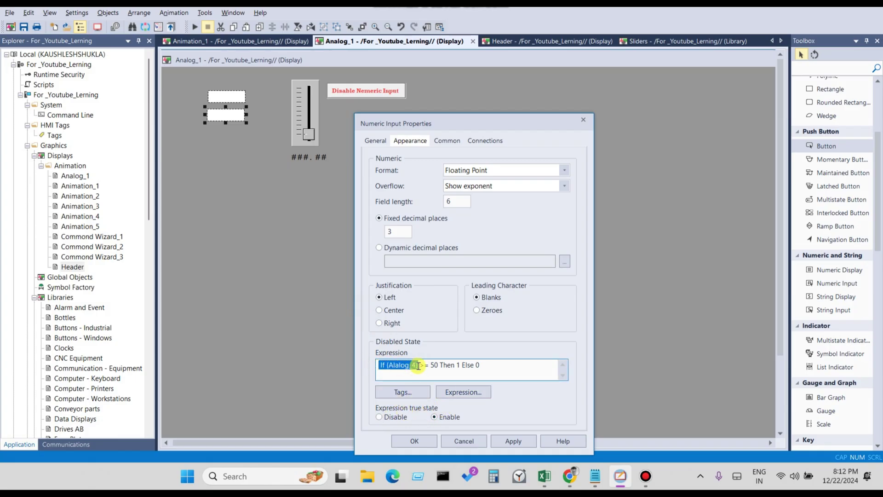
{"action": "left_click_drag", "start_coordinate": [419, 365], "coordinate": [459, 365]}
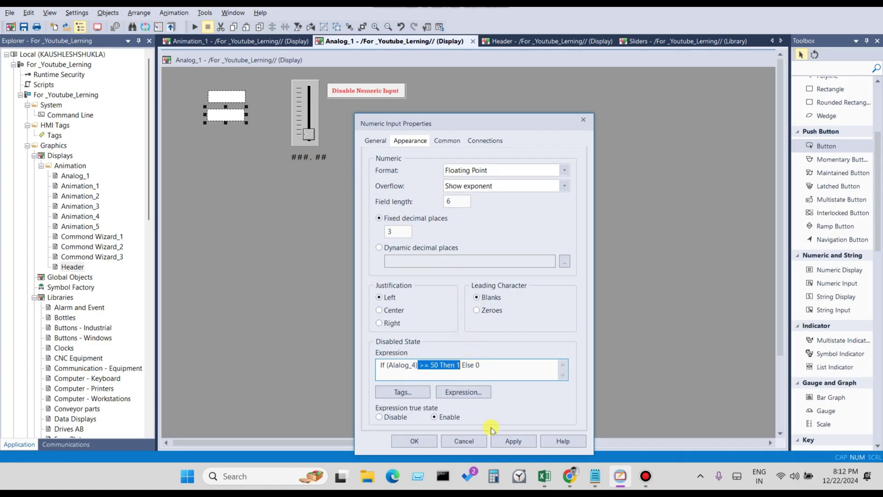
{"action": "left_click", "coordinate": [503, 444]}
{"action": "left_click", "coordinate": [455, 440]}
{"action": "left_click", "coordinate": [388, 417]}
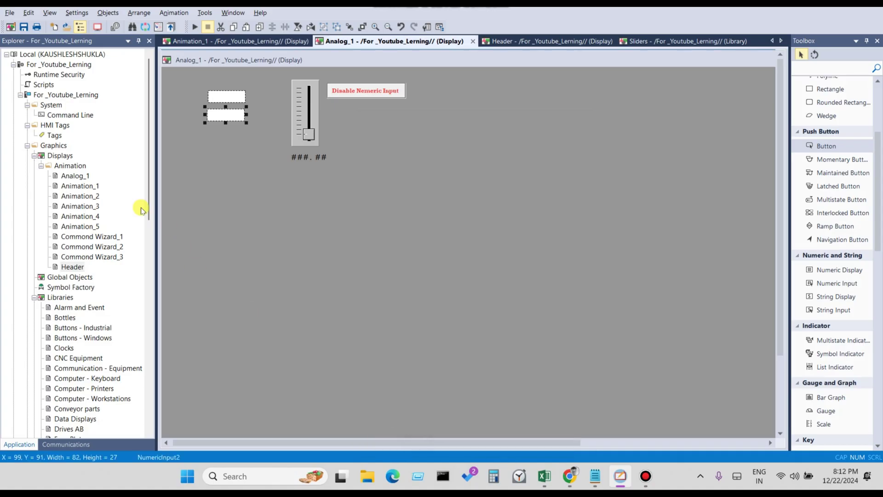
{"action": "left_click", "coordinate": [23, 28]}
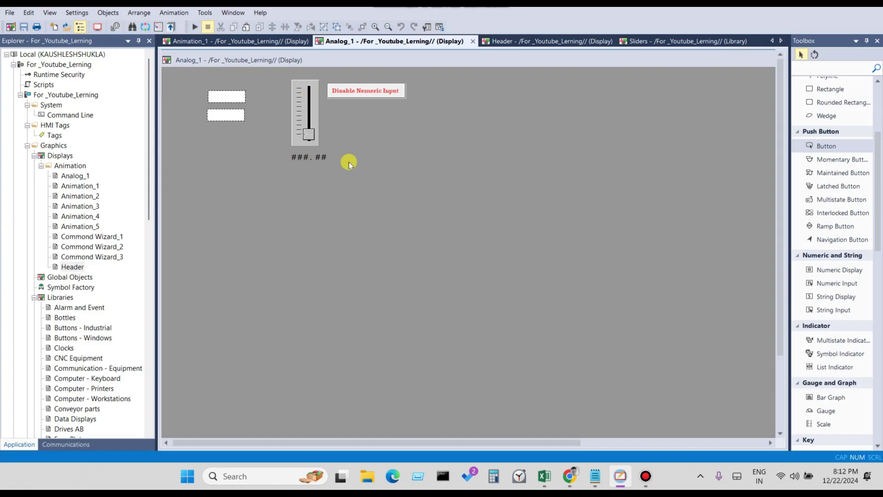
Step: Run the existing client configuration file Start_Clien_1.cli and open the Analog display in the client
{"action": "left_click", "coordinate": [97, 28]}
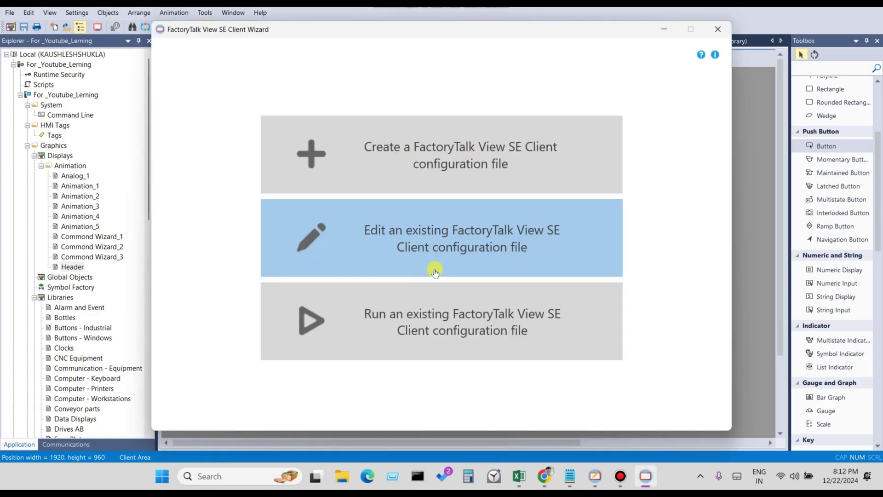
{"action": "left_click", "coordinate": [432, 321]}
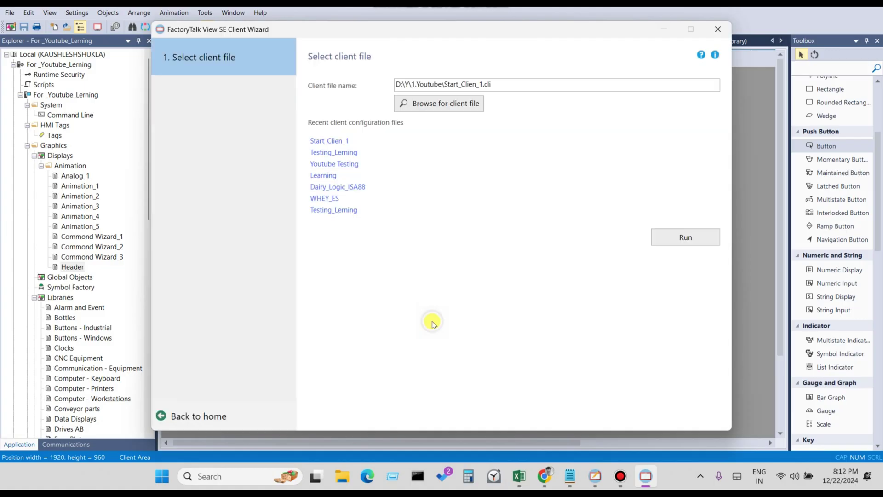
{"action": "left_click", "coordinate": [656, 237]}
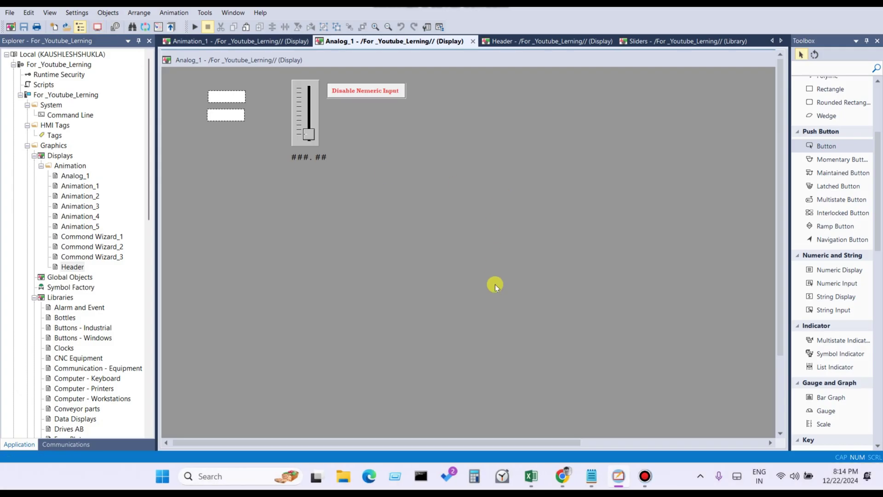
{"action": "left_click", "coordinate": [646, 476]}
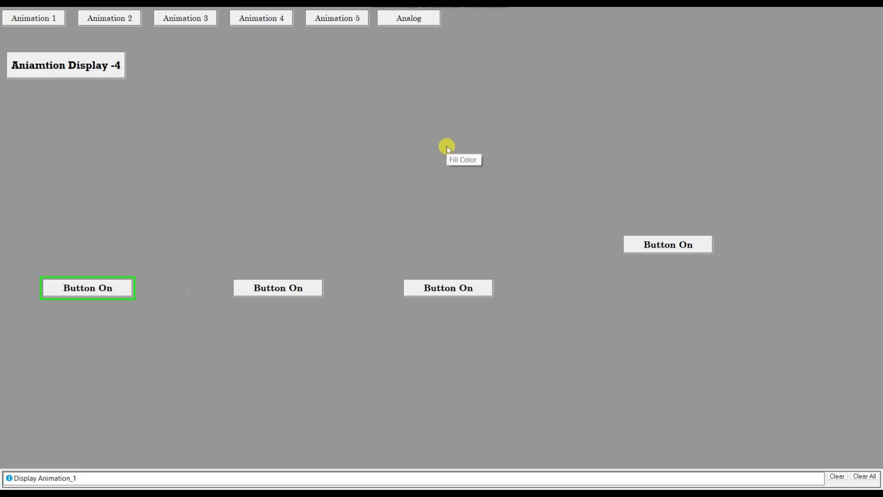
{"action": "left_click", "coordinate": [412, 21]}
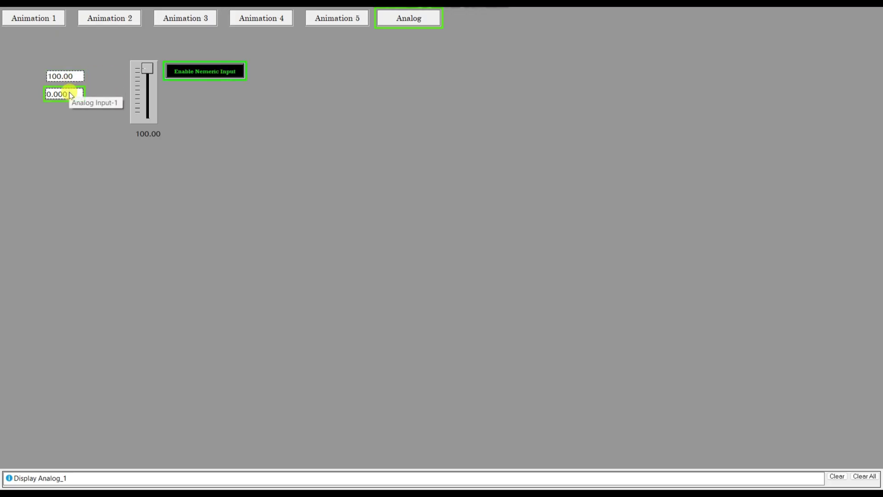
Step: Switch back to FactoryTalk View Studio and change the lower numeric input's tooltip text to Analog Input-2
{"action": "key", "text": "super"}
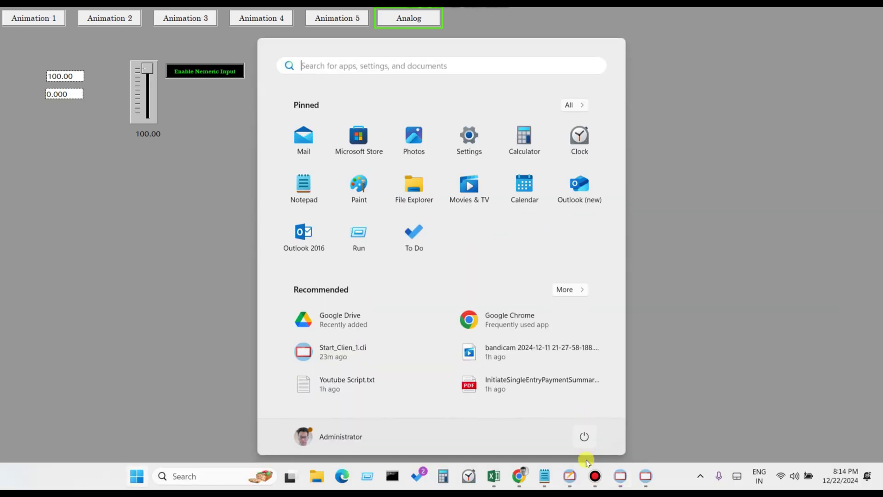
{"action": "left_click", "coordinate": [570, 476]}
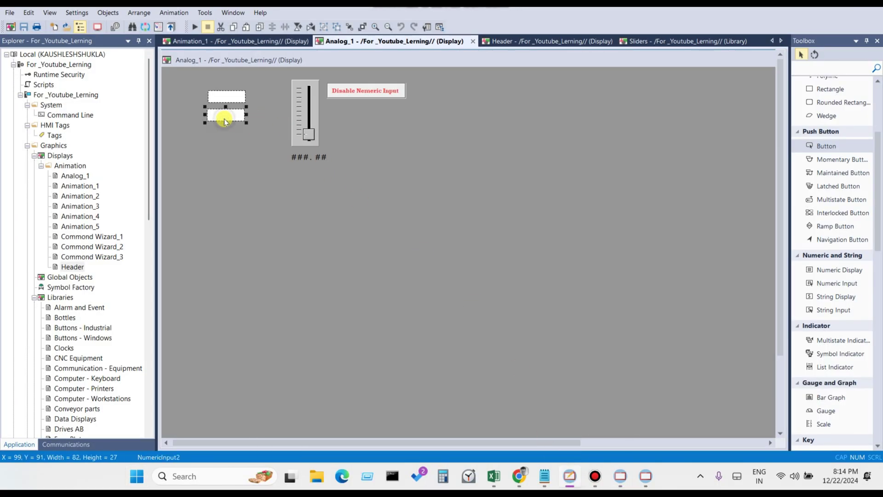
{"action": "double_click", "coordinate": [224, 115]}
{"action": "left_click", "coordinate": [446, 86]}
{"action": "left_click", "coordinate": [414, 83]}
{"action": "left_click_drag", "start_coordinate": [423, 66], "coordinate": [456, 121]}
{"action": "left_click", "coordinate": [443, 254]}
{"action": "type", "text": "2"}
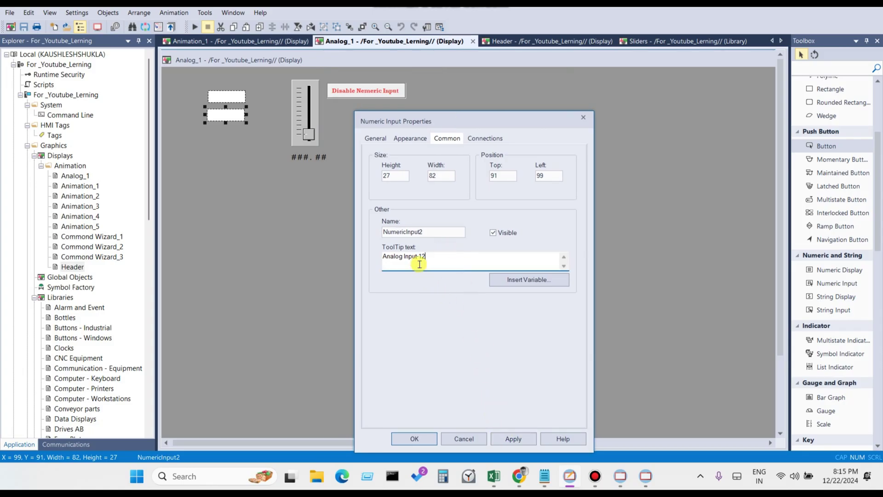
{"action": "key", "text": "Left"}
{"action": "key", "text": "BackSpace"}
{"action": "left_click", "coordinate": [513, 438]}
{"action": "left_click", "coordinate": [423, 439]}
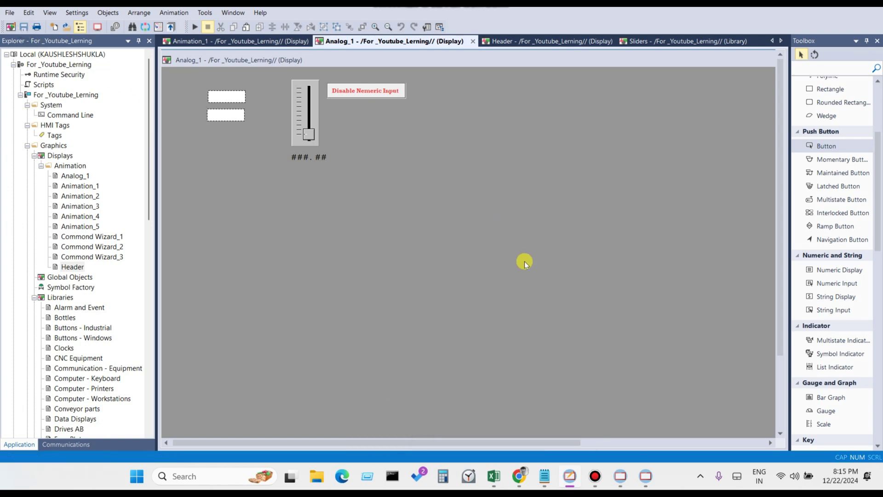
Step: Close the client wizard and reload the Analog display in the running FactoryTalk View SE Client by way of Animation 5
{"action": "left_click", "coordinate": [645, 476]}
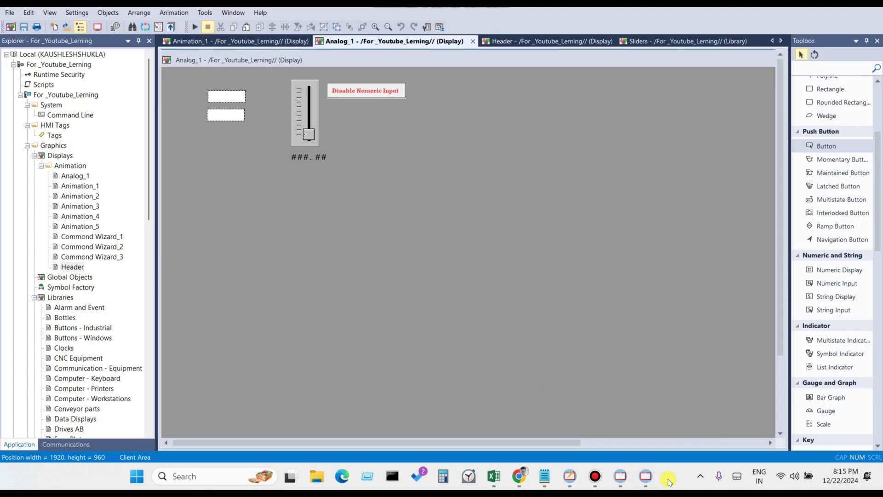
{"action": "left_click", "coordinate": [645, 476]}
{"action": "left_click", "coordinate": [717, 29]}
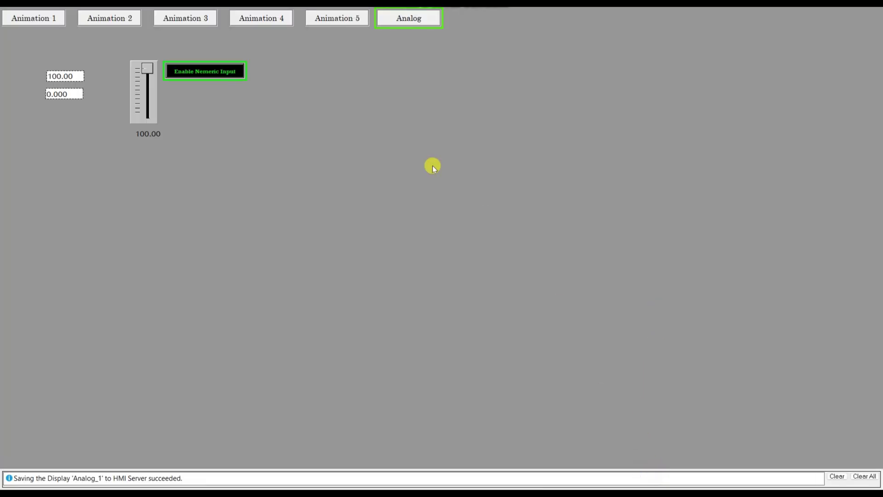
{"action": "left_click", "coordinate": [351, 23]}
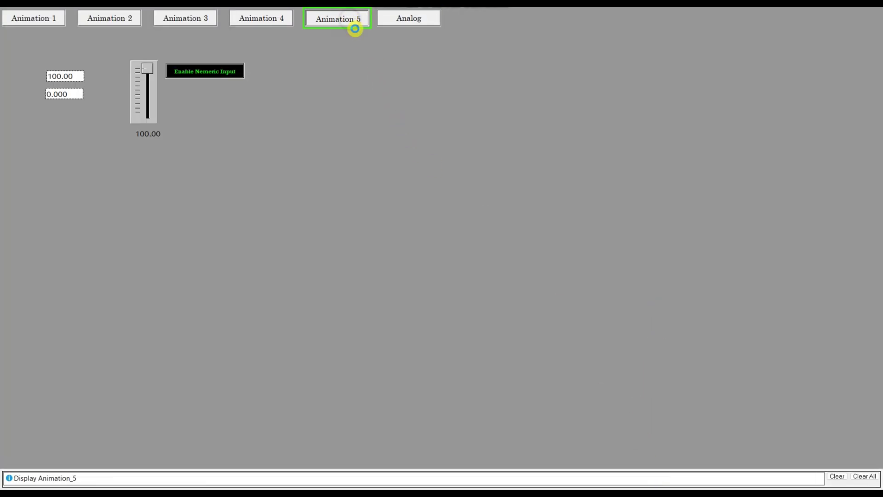
{"action": "left_click", "coordinate": [404, 19]}
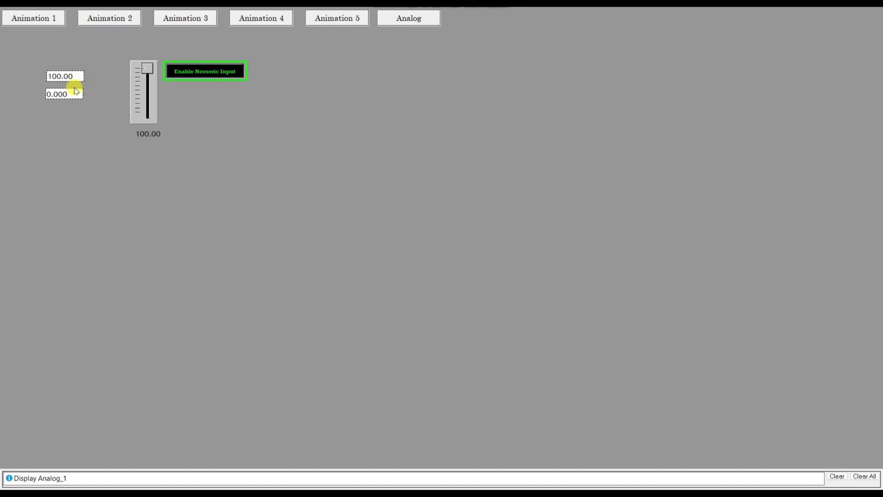
Step: Toggle Button_6 to 0, and test the lower numeric input by moving the slider to 0 and back to 100
{"action": "left_click", "coordinate": [199, 71]}
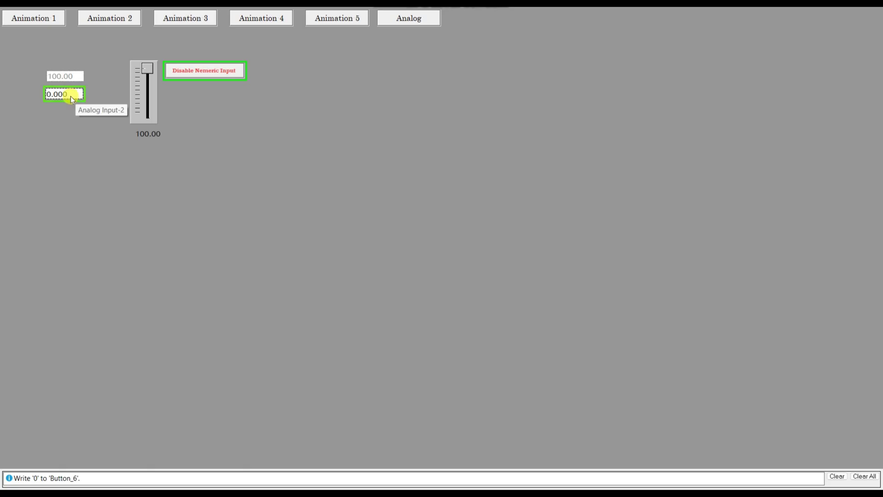
{"action": "left_click_drag", "start_coordinate": [147, 69], "coordinate": [148, 115]}
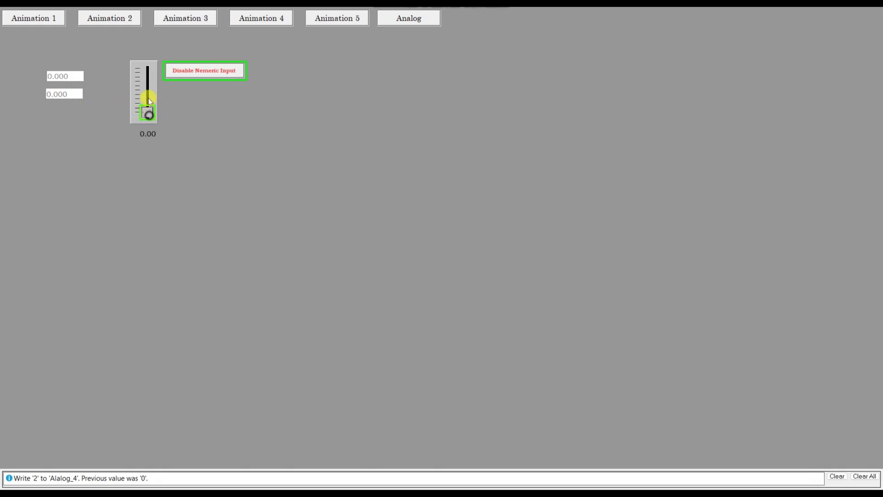
{"action": "left_click_drag", "start_coordinate": [148, 113], "coordinate": [146, 69]}
{"action": "left_click", "coordinate": [147, 68]}
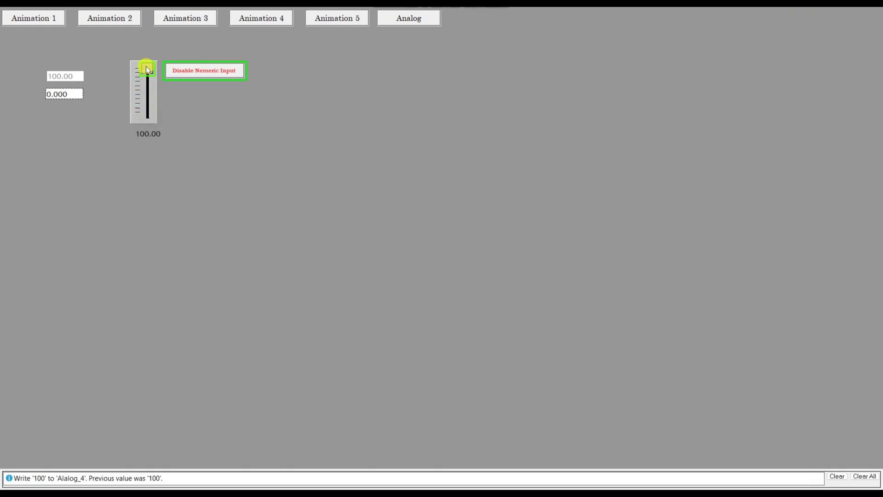
Step: Test the upper numeric input by enabling it with Button_6, entering and confirming 50, and disabling it again
{"action": "left_click", "coordinate": [191, 73]}
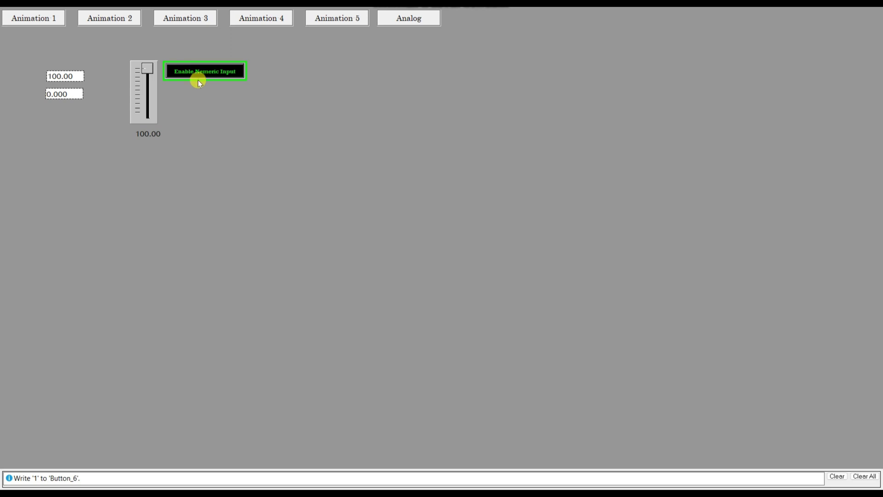
{"action": "left_click", "coordinate": [55, 77]}
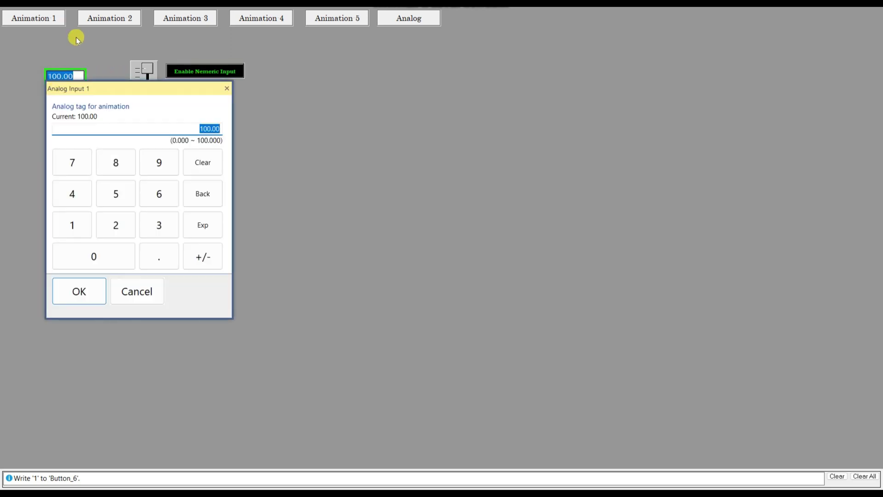
{"action": "left_click_drag", "start_coordinate": [120, 87], "coordinate": [315, 65]}
{"action": "left_click", "coordinate": [311, 173]}
{"action": "left_click", "coordinate": [291, 235]}
{"action": "left_click", "coordinate": [278, 271]}
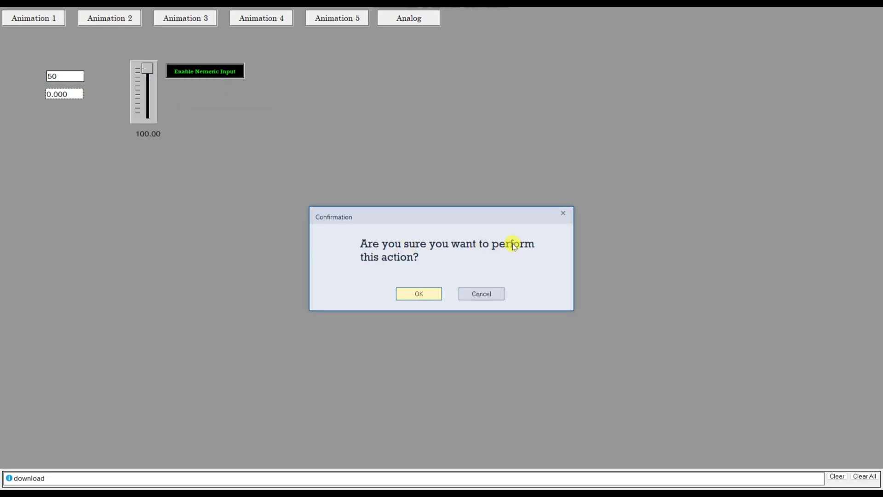
{"action": "left_click", "coordinate": [413, 294]}
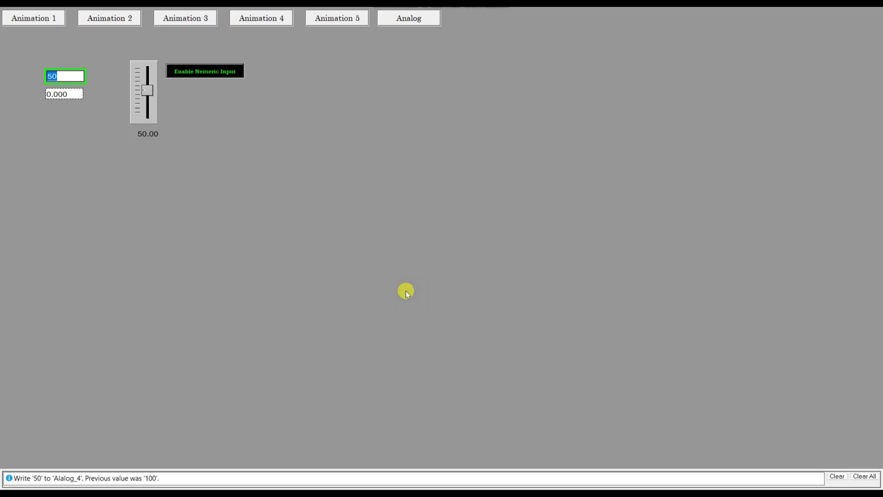
{"action": "left_click", "coordinate": [214, 75]}
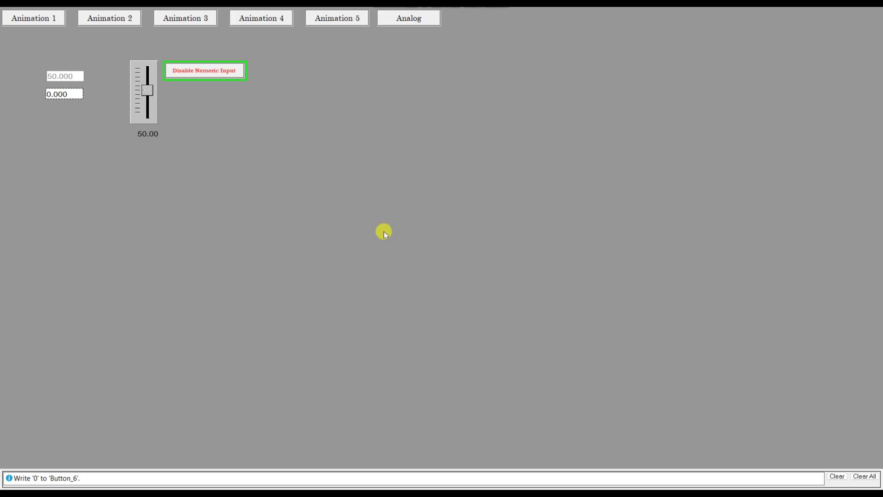
Step: Switch to FactoryTalk View Studio and review the disabled-state expression in the lower numeric input's appearance properties
{"action": "key", "text": "super"}
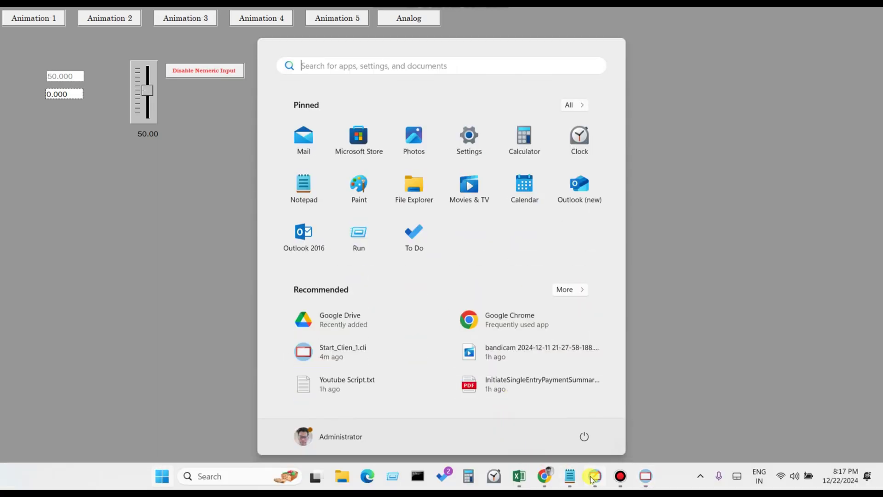
{"action": "left_click", "coordinate": [593, 476]}
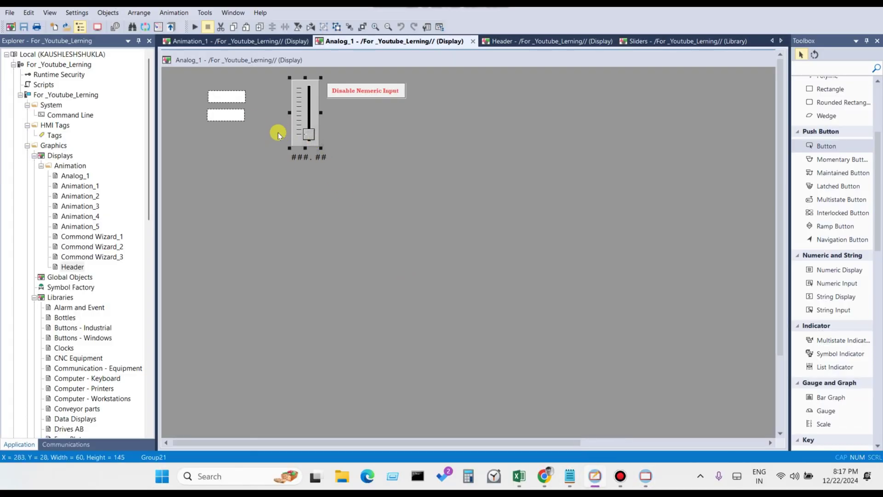
{"action": "double_click", "coordinate": [239, 114]}
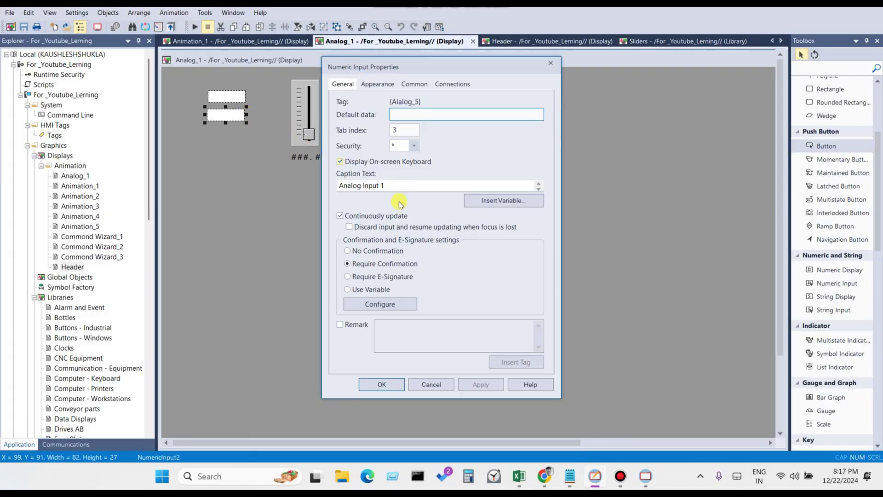
{"action": "left_click", "coordinate": [376, 85]}
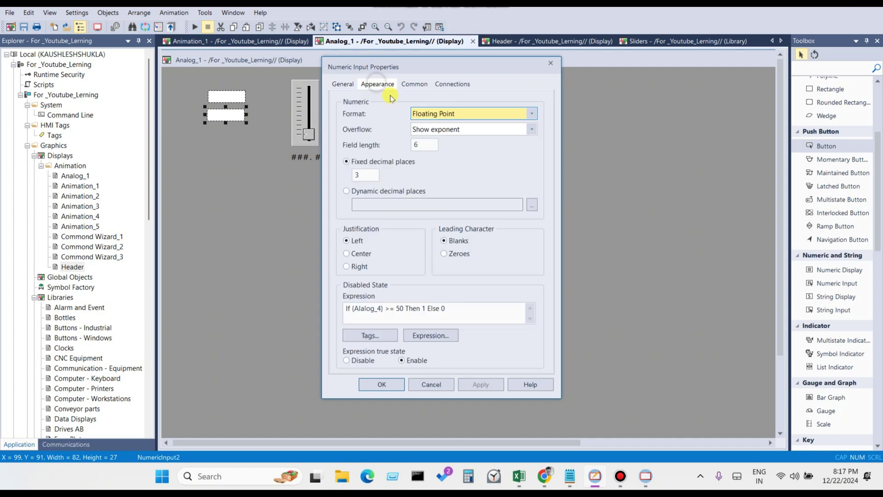
{"action": "left_click", "coordinate": [473, 312]}
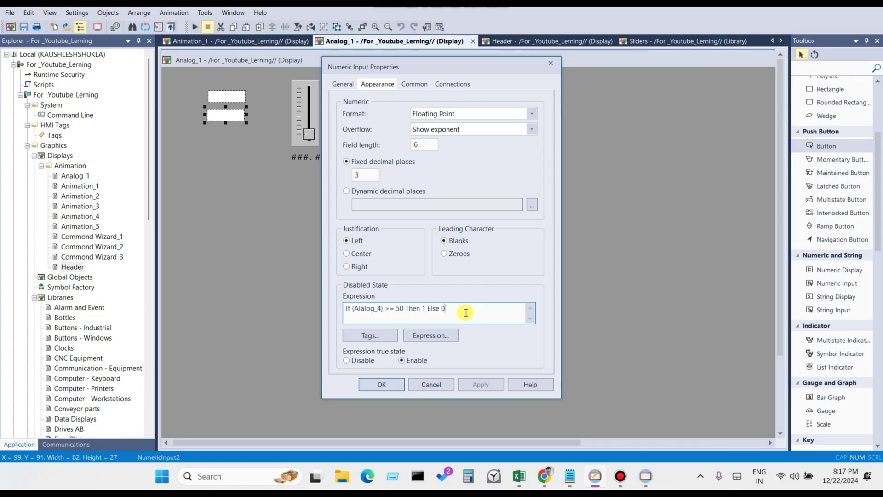
{"action": "left_click_drag", "start_coordinate": [396, 309], "coordinate": [454, 309]}
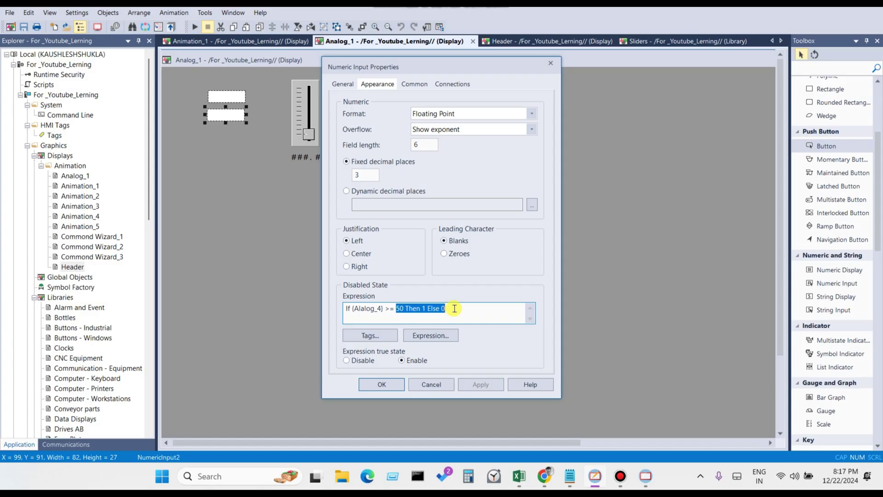
{"action": "left_click", "coordinate": [454, 308]}
{"action": "left_click", "coordinate": [382, 384]}
Step: Switch back to the FactoryTalk View SE Client and test the lower numeric input by moving the slider to 36 and up to 51
{"action": "left_click", "coordinate": [645, 477]}
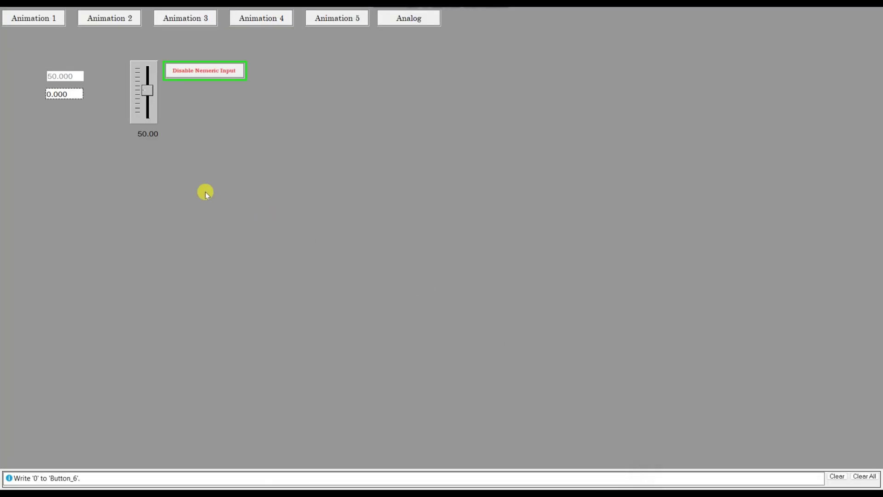
{"action": "mouse_move", "coordinate": [147, 94]}
{"action": "left_mouse_down"}
{"action": "mouse_move", "coordinate": [149, 110]}
{"action": "mouse_move", "coordinate": [147, 101]}
{"action": "left_mouse_up"}
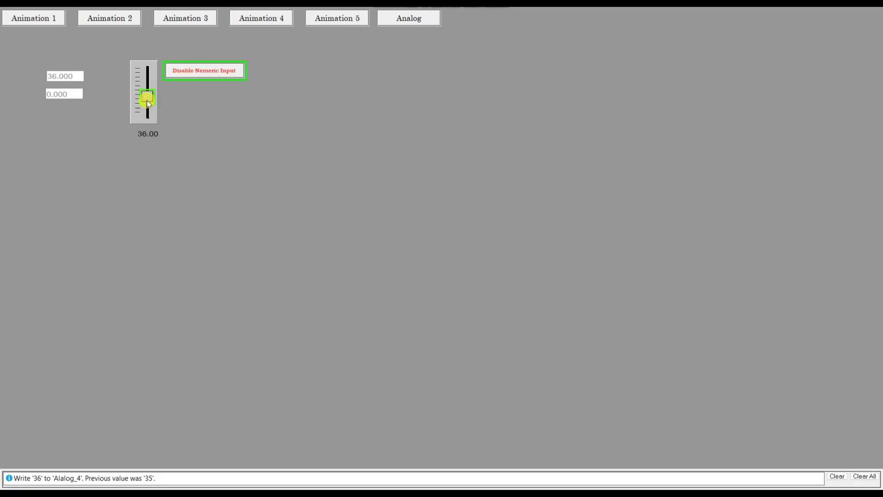
{"action": "left_click_drag", "start_coordinate": [148, 100], "coordinate": [147, 100]}
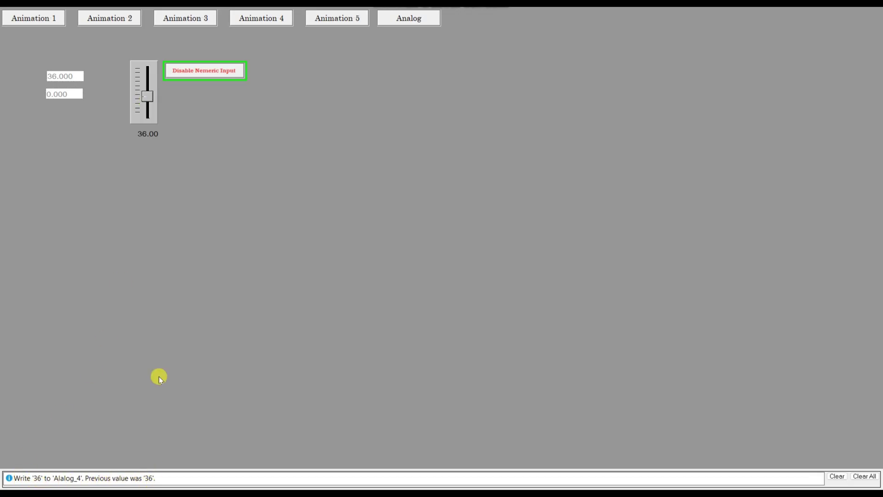
{"action": "left_click_drag", "start_coordinate": [146, 102], "coordinate": [148, 97]}
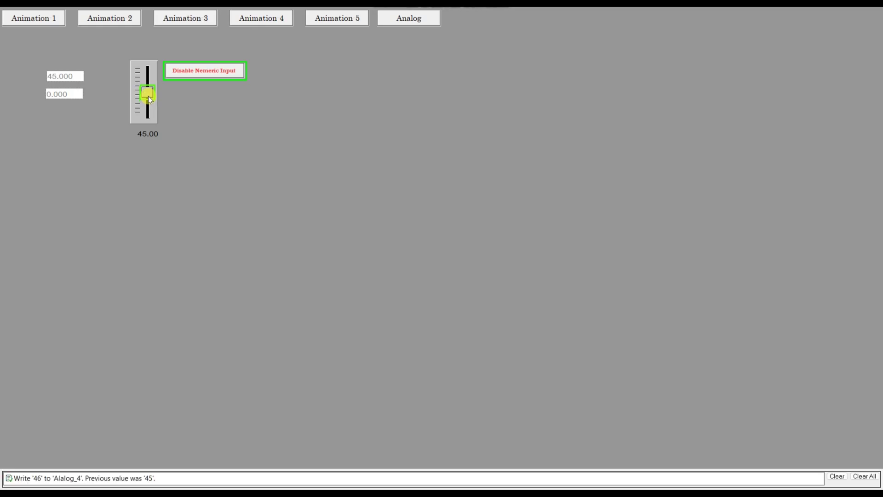
{"action": "left_click_drag", "start_coordinate": [149, 95], "coordinate": [148, 94]}
{"action": "left_click", "coordinate": [148, 94]}
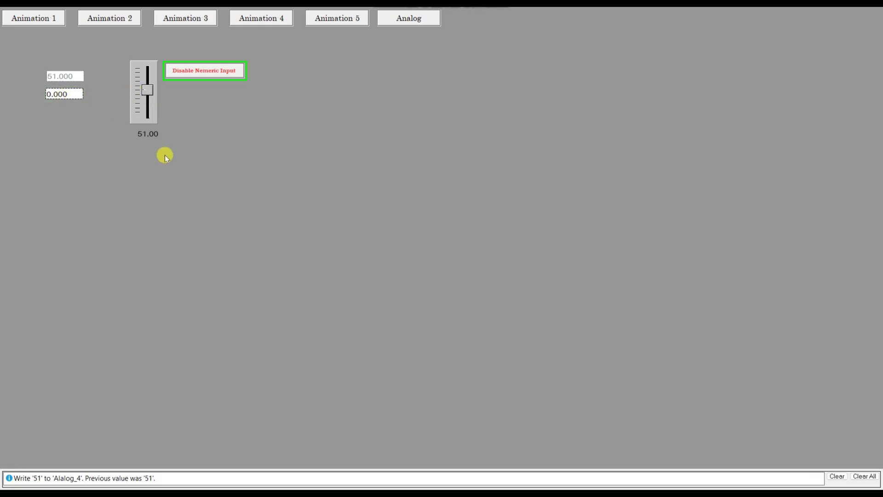